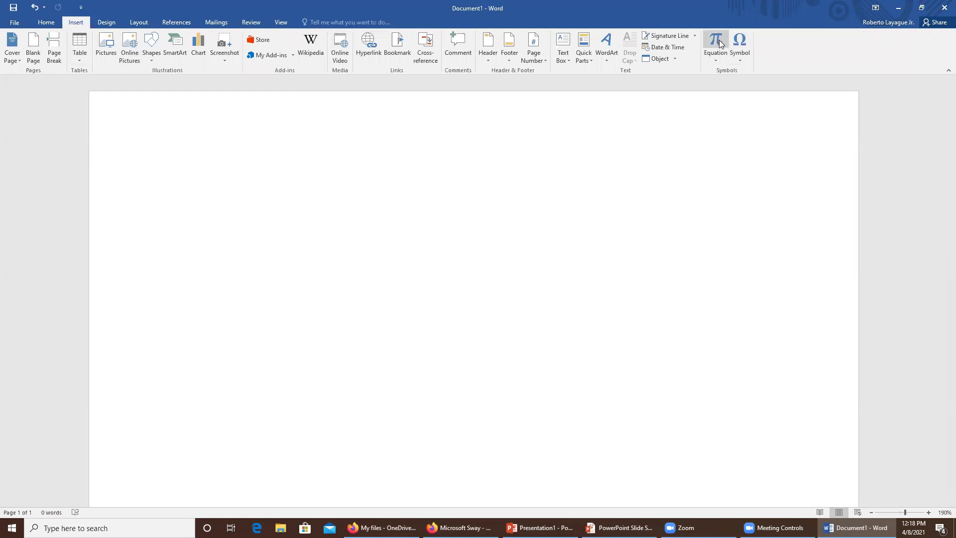
Insert a new blank equation and look through the Basic Math, Greek Letters, Geometry and Operators symbol sets
left_click(720, 58)
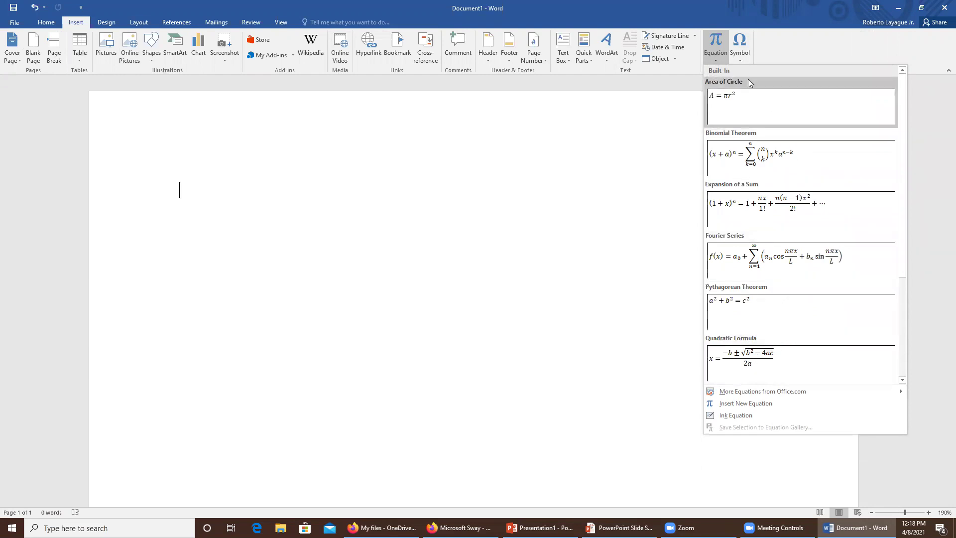
left_click(737, 404)
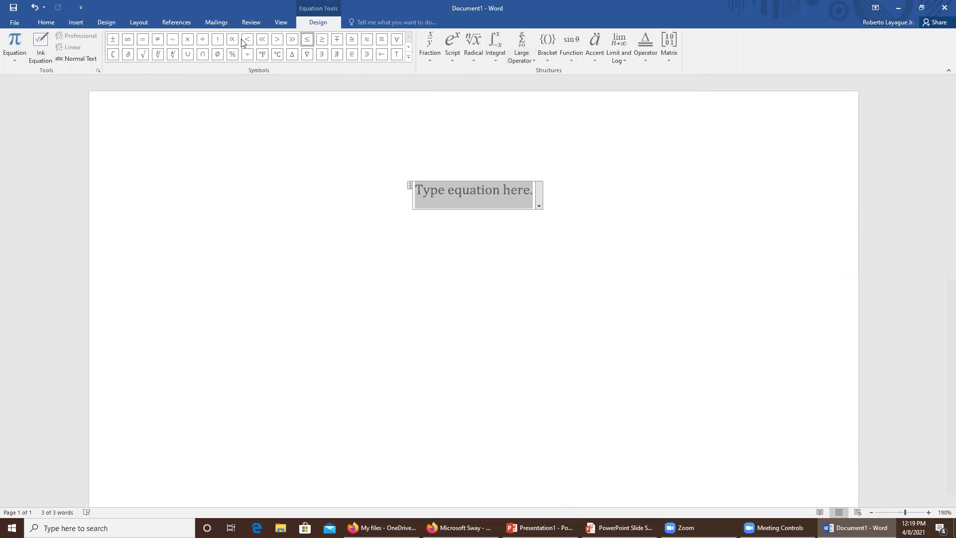
left_click(408, 58)
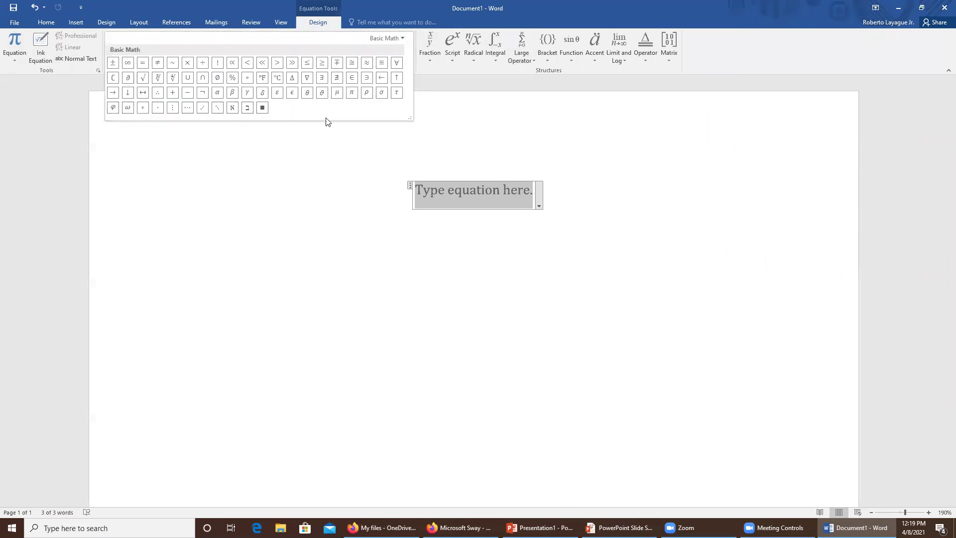
left_click(403, 38)
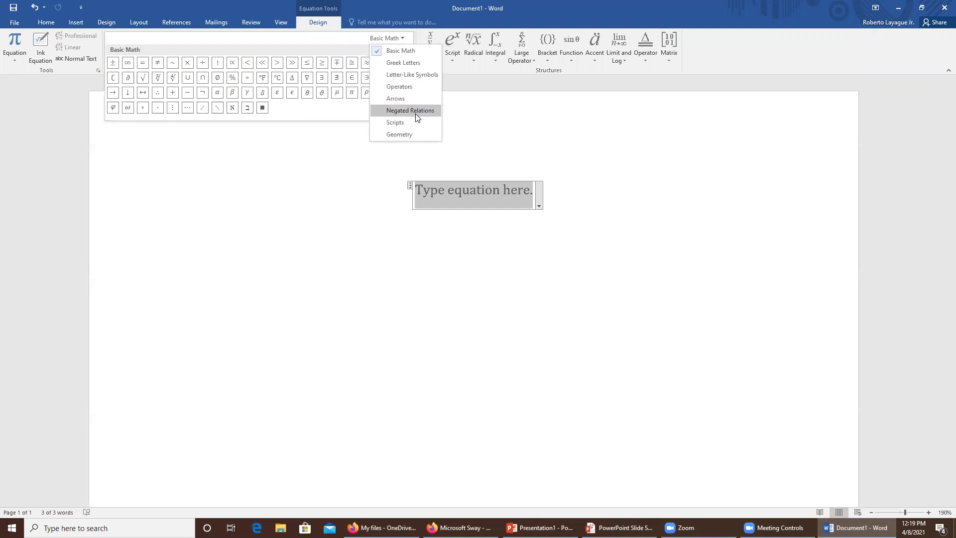
left_click(420, 63)
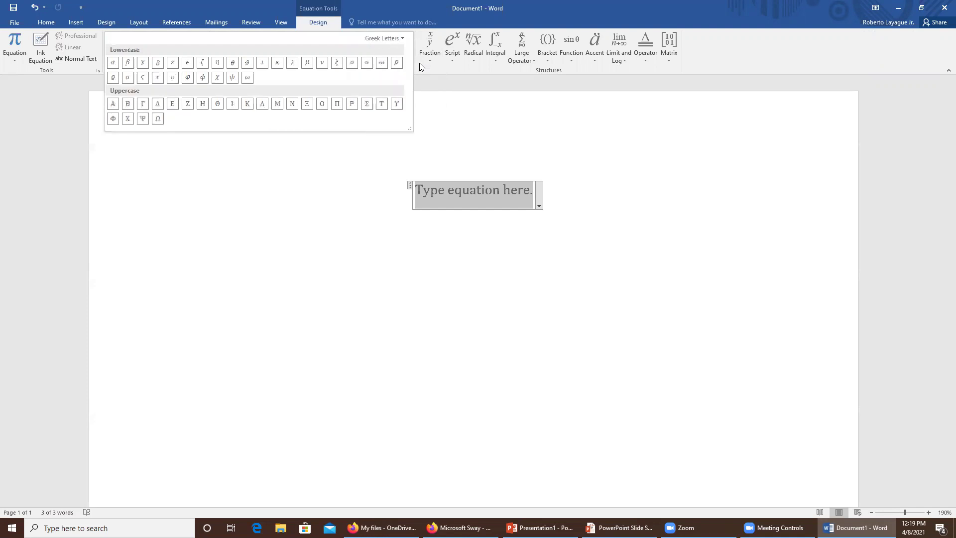
left_click(396, 38)
left_click(391, 130)
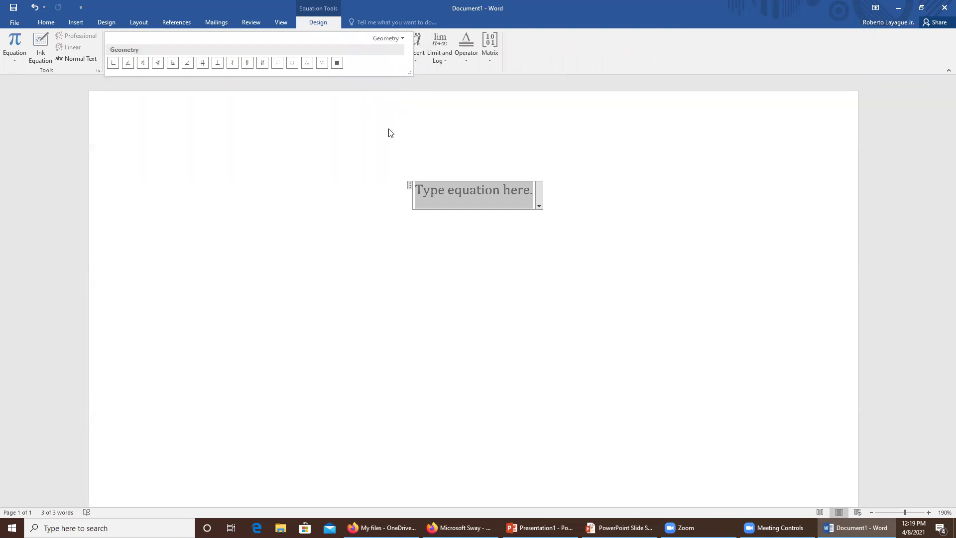
left_click(396, 39)
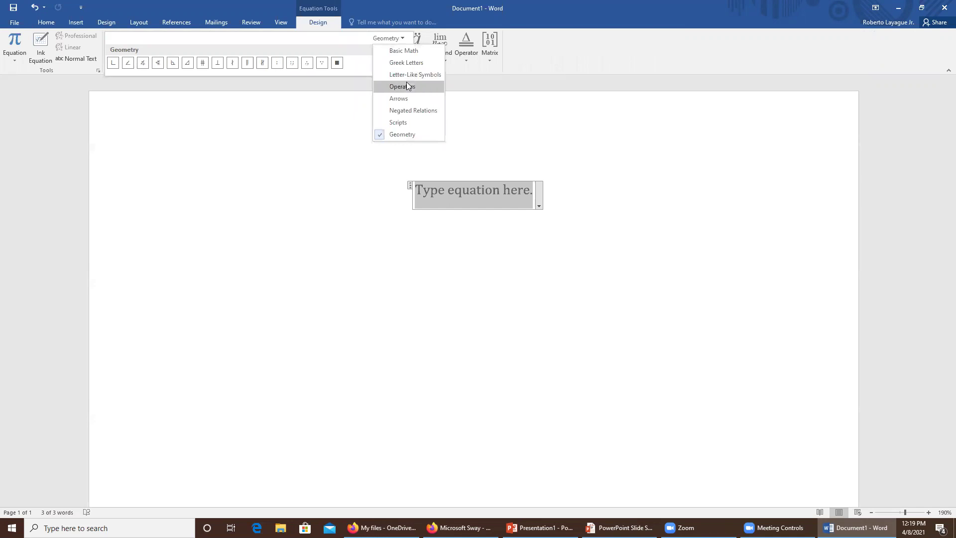
left_click(406, 86)
left_click(403, 38)
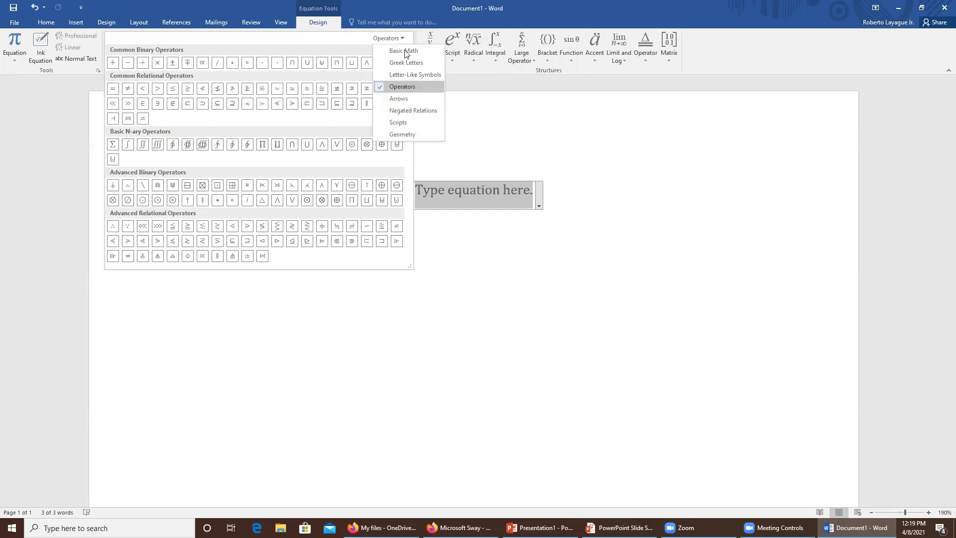
left_click(404, 51)
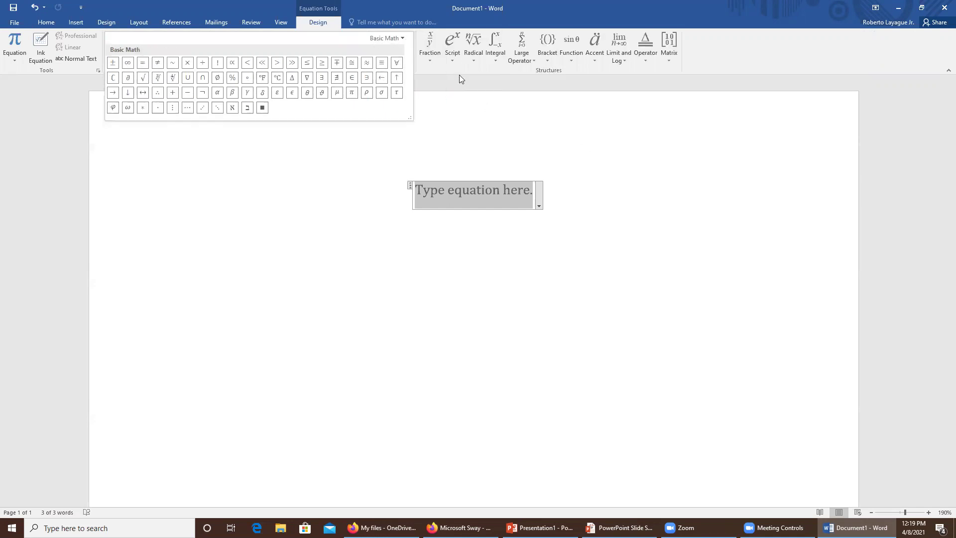
left_click(453, 87)
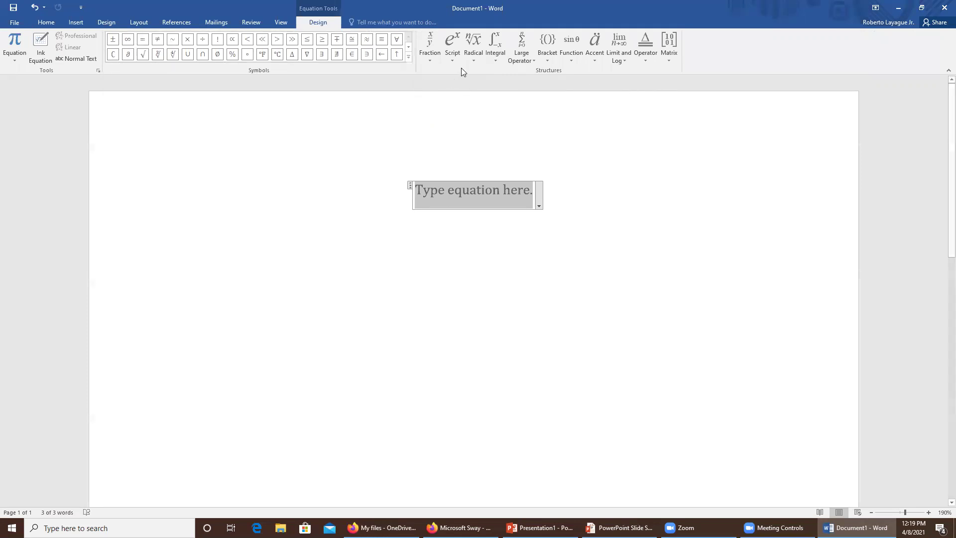
Examine the equation structure galleries from Fraction, Script and Radical through Function and Accent to Operator and Matrix
left_click(431, 59)
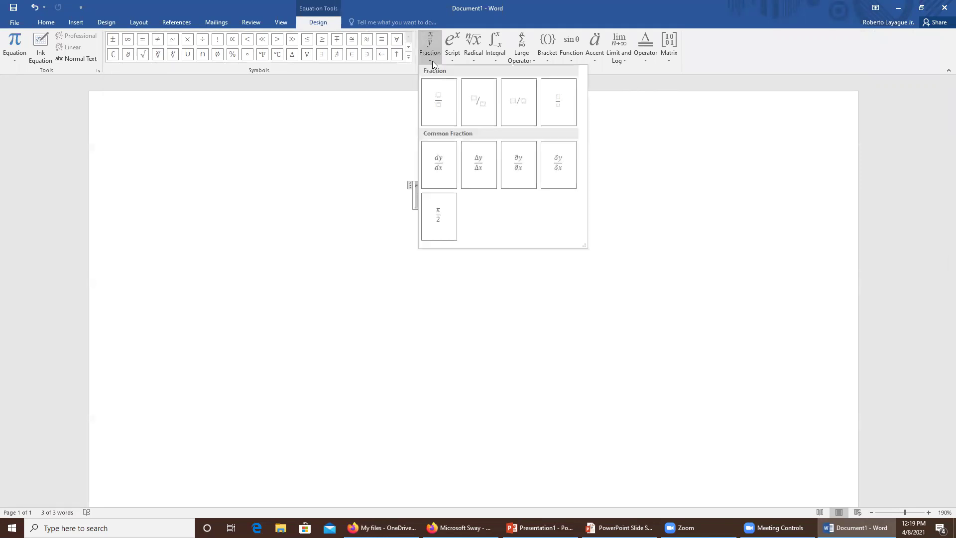
left_click(452, 55)
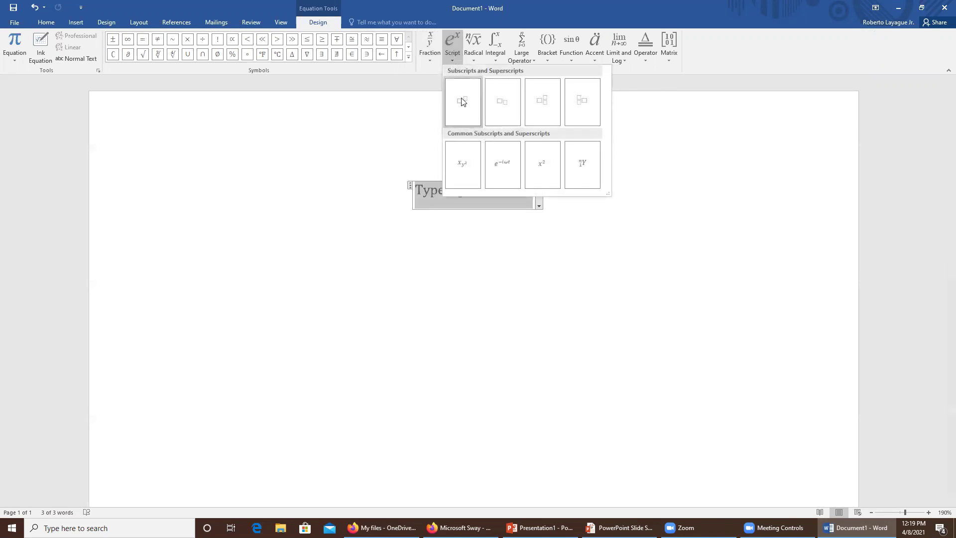
left_click(475, 58)
left_click(476, 57)
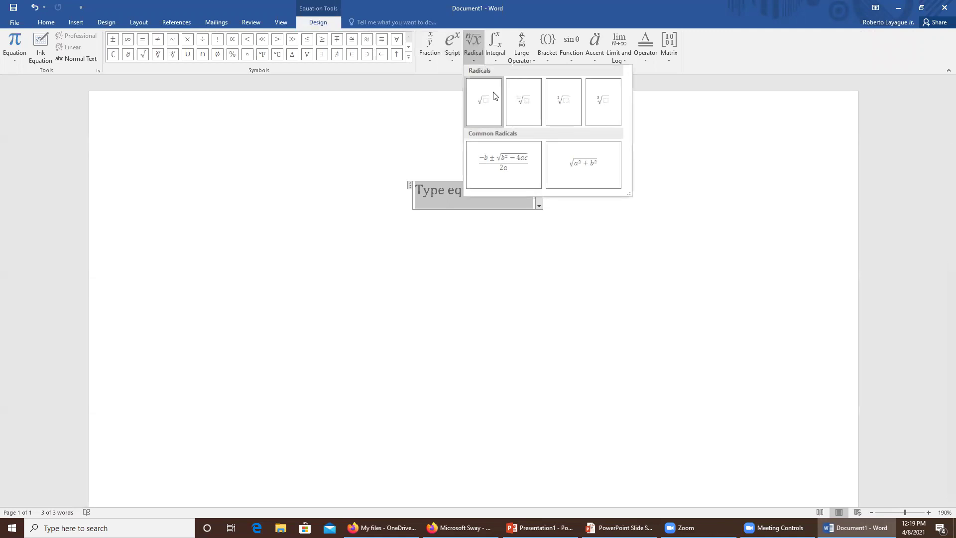
left_click(501, 53)
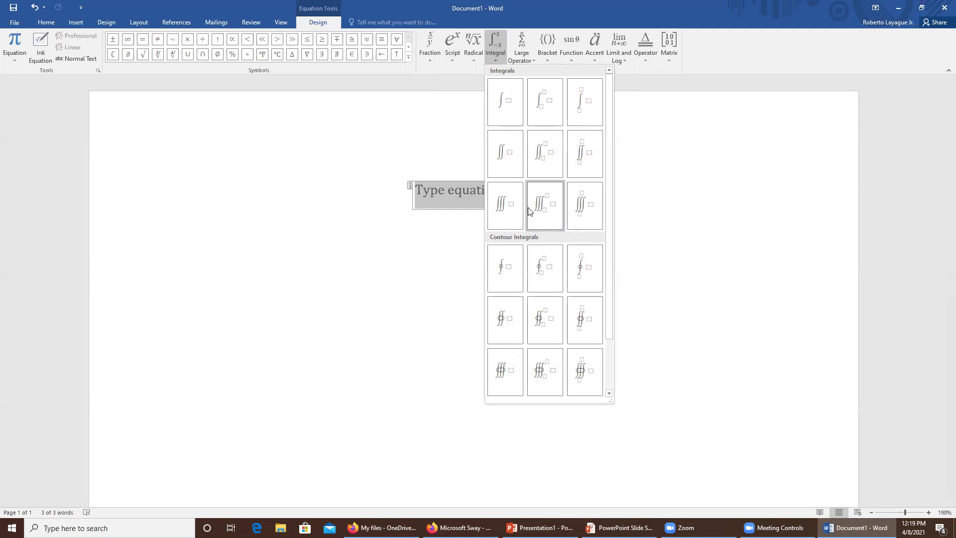
left_click(526, 59)
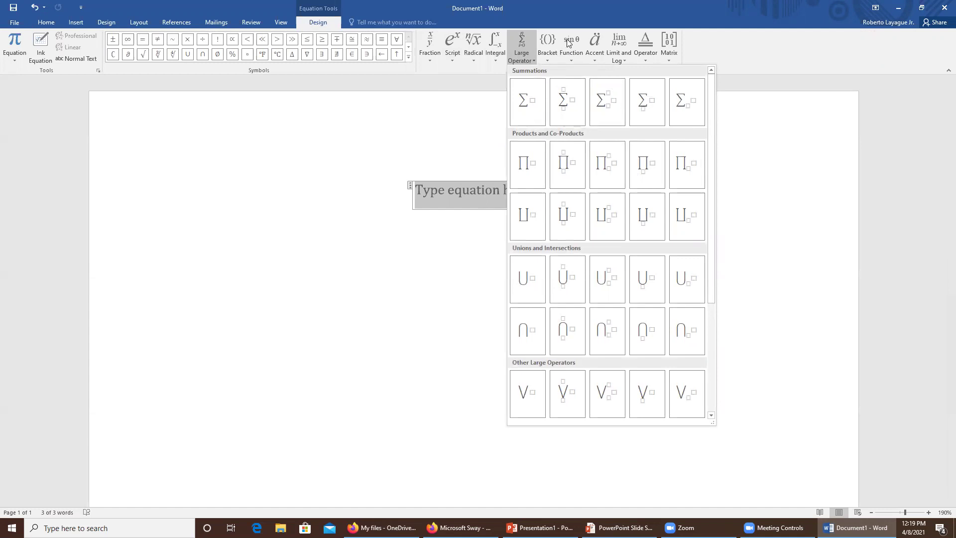
left_click(549, 59)
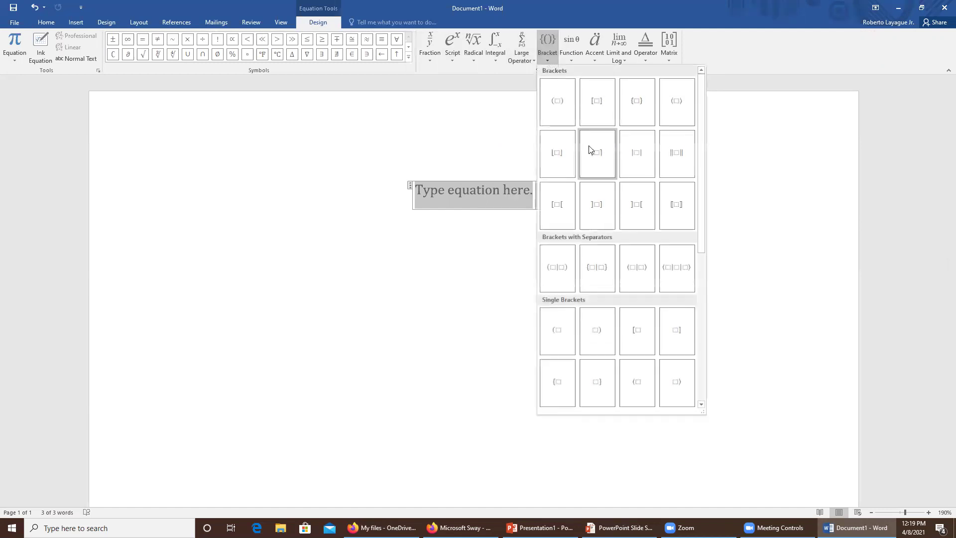
left_click(573, 57)
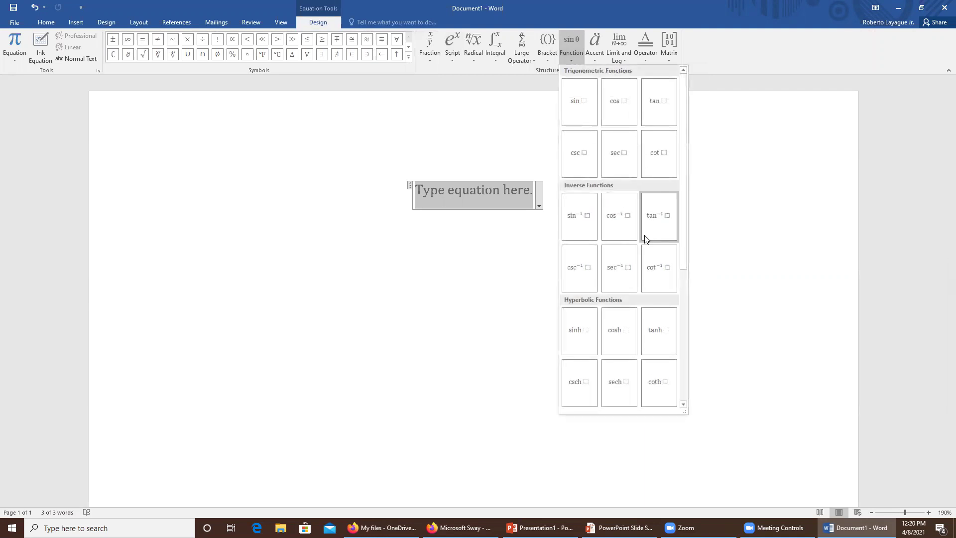
scroll(668, 241, "down", 3)
scroll(662, 234, "up", 3)
left_click(594, 57)
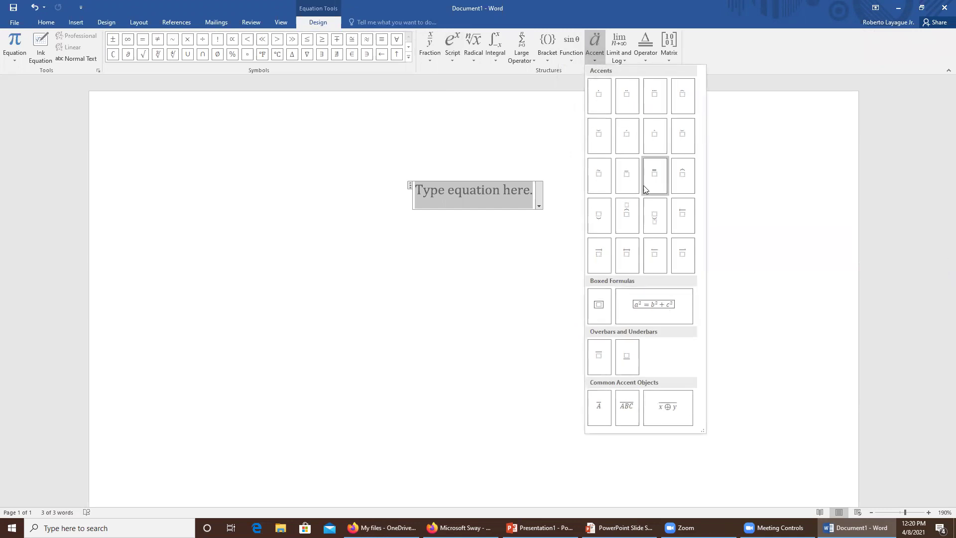
left_click(625, 58)
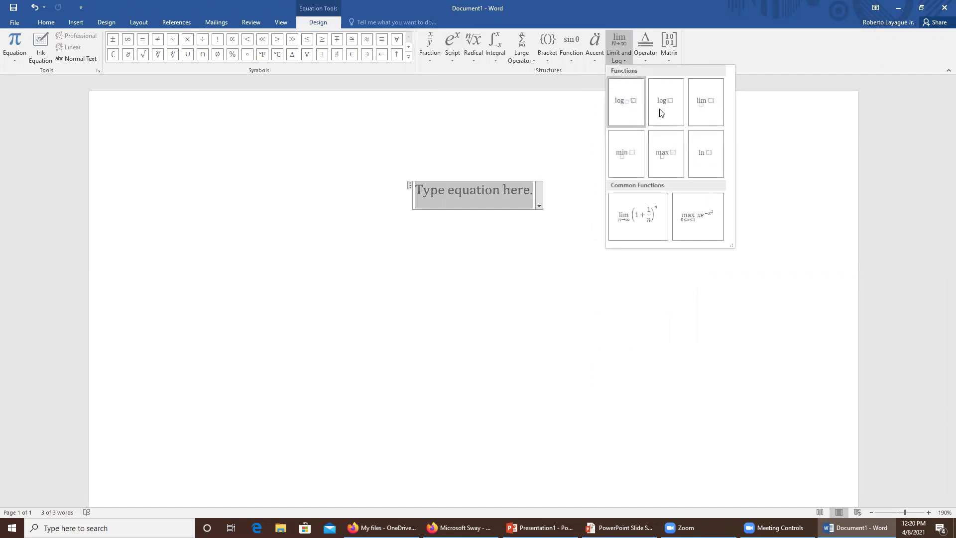
left_click(645, 54)
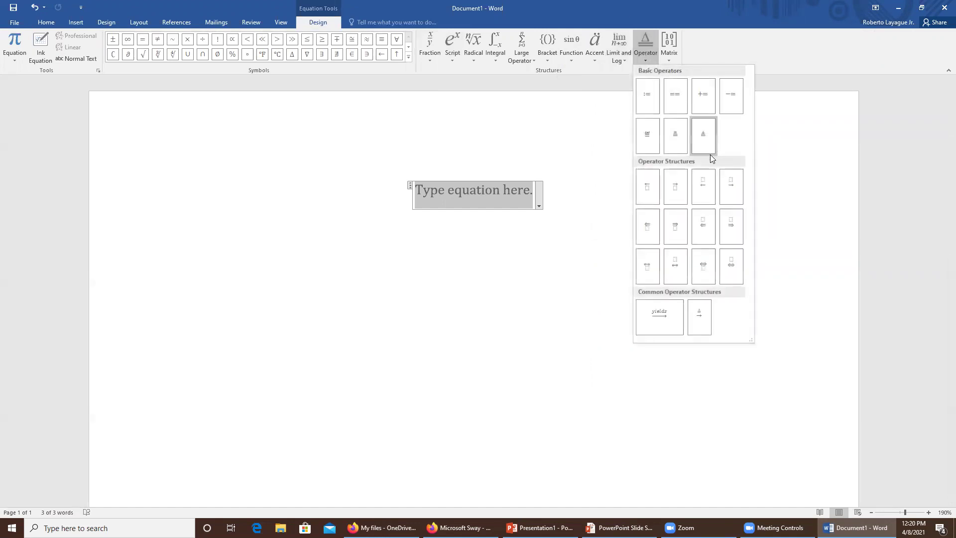
left_click(669, 58)
left_click(597, 163)
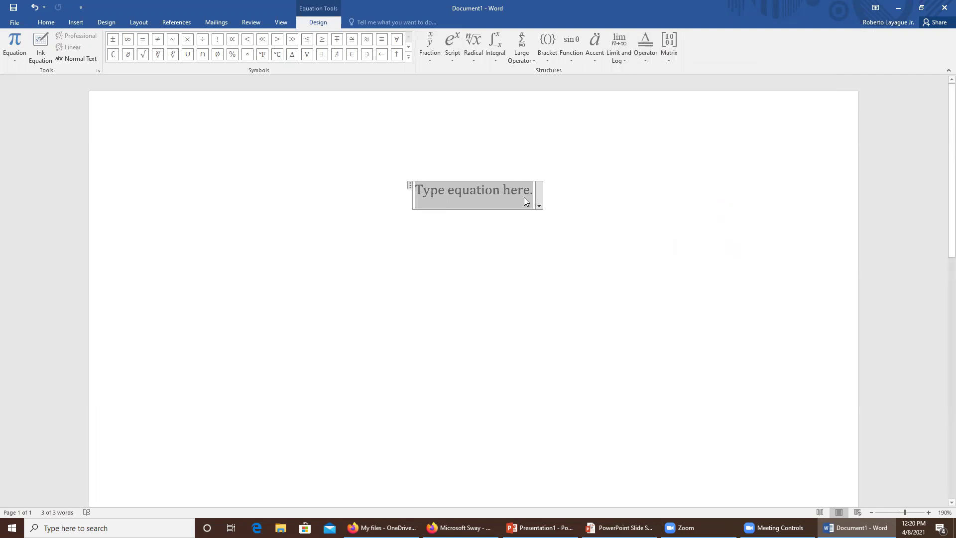
Undo the blank equation's insertion, insert a blank equation again and undo that insertion as well
key("ctrl+z")
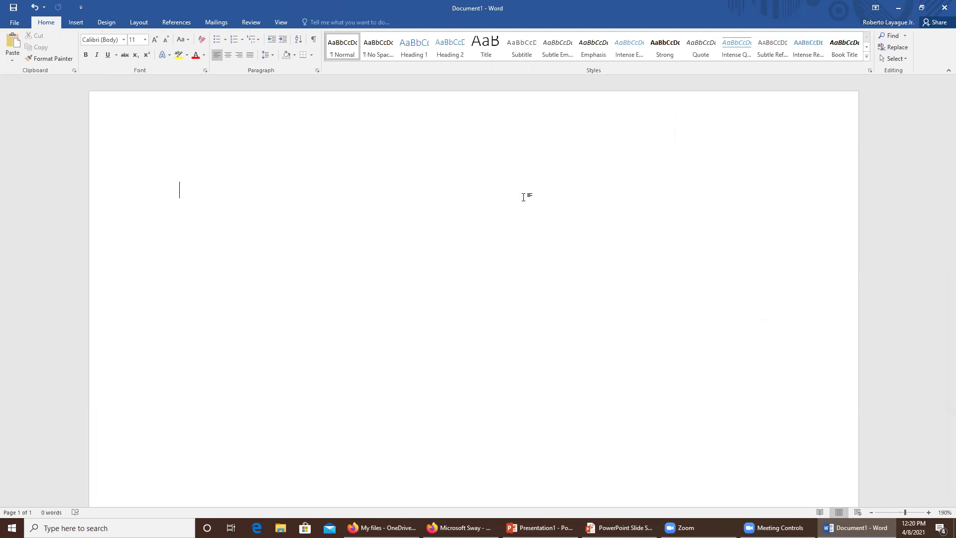
key("alt+equal")
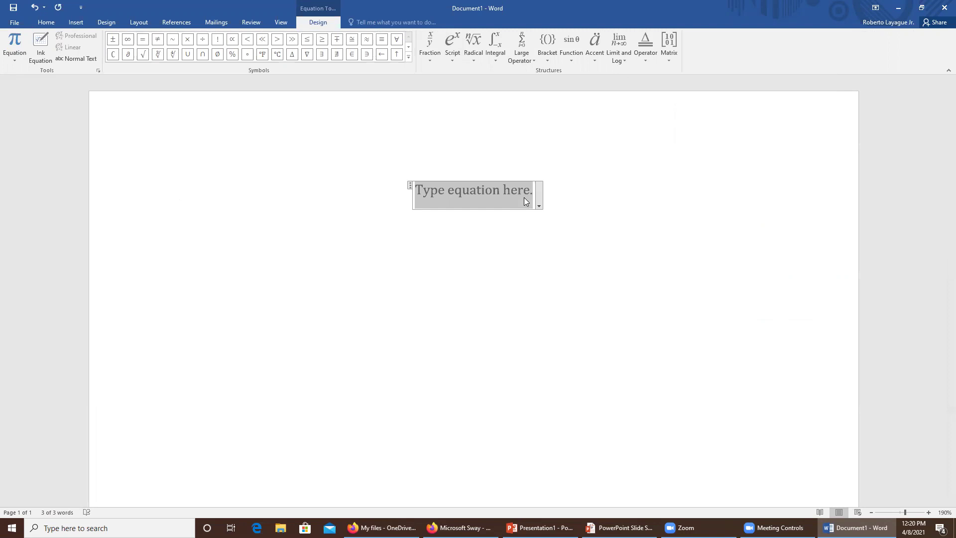
key("ctrl+z")
Add the line "Fractions" and, below it, an equation showing 2/3 as a stacked fraction
type("Fractions")
key("Return")
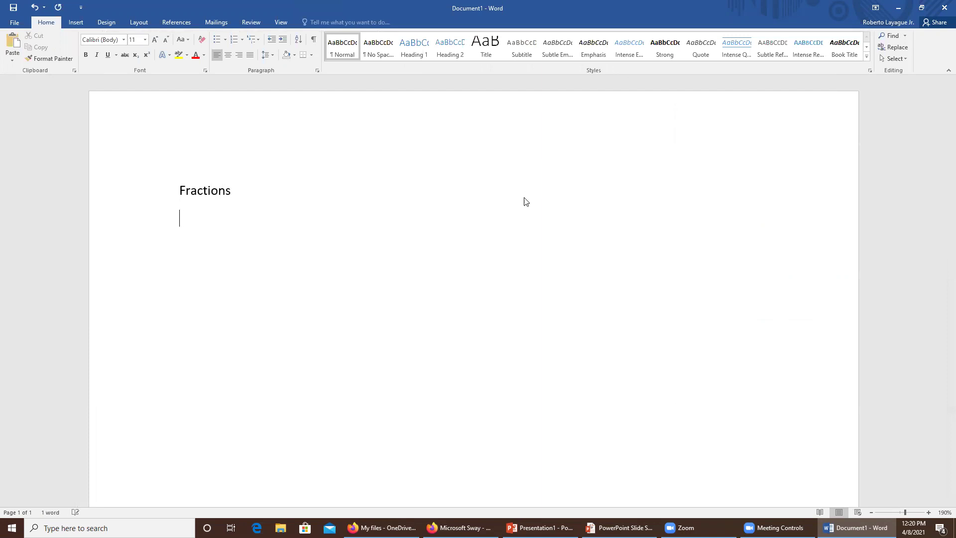
key("alt+equal")
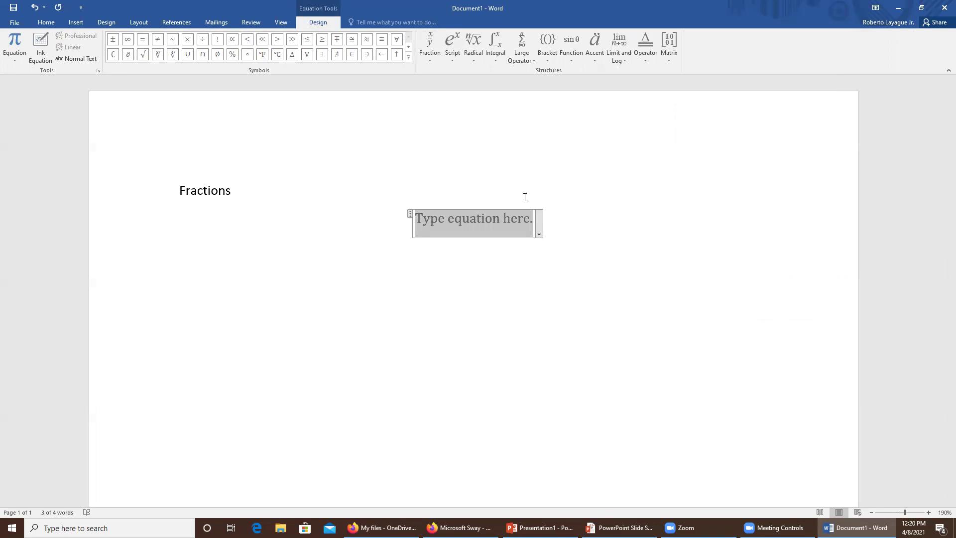
type("2/3")
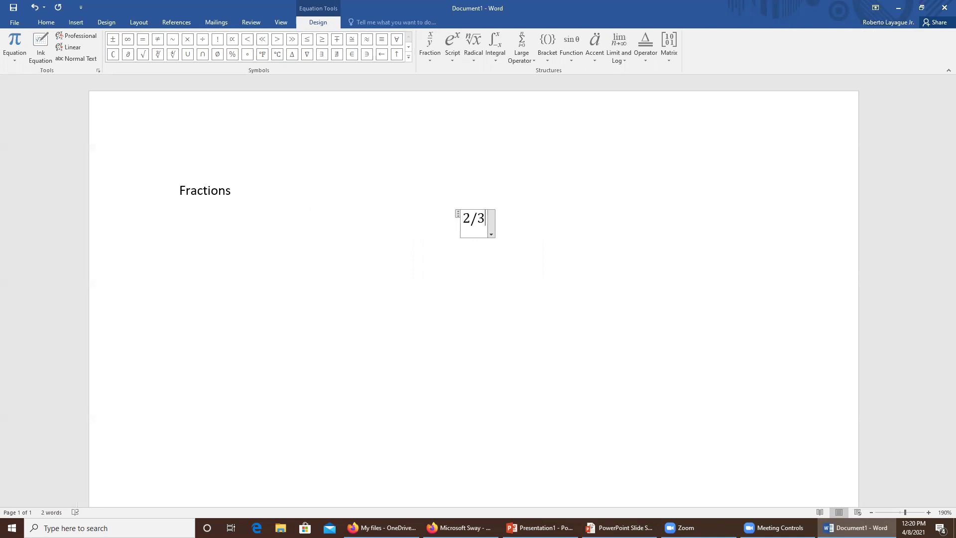
key("space")
left_click(525, 196)
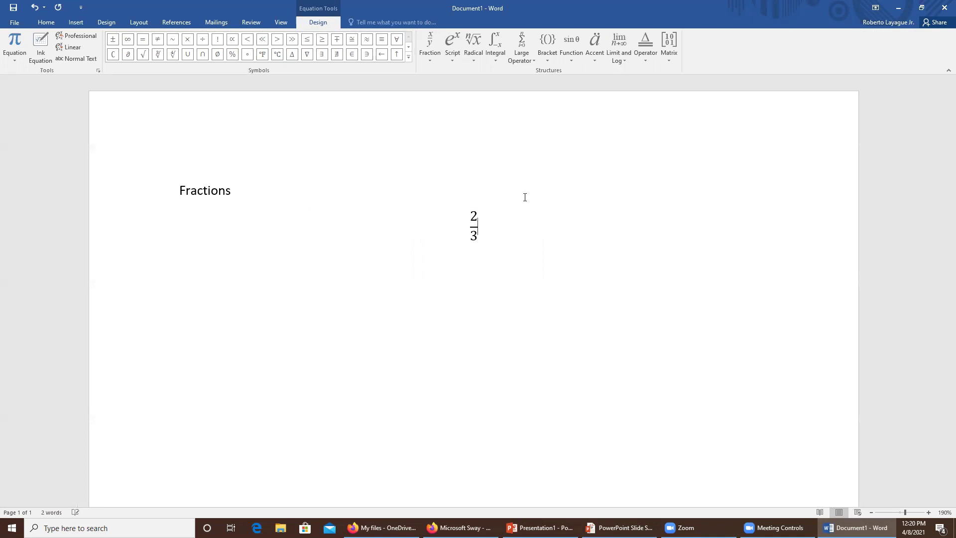
key("Return")
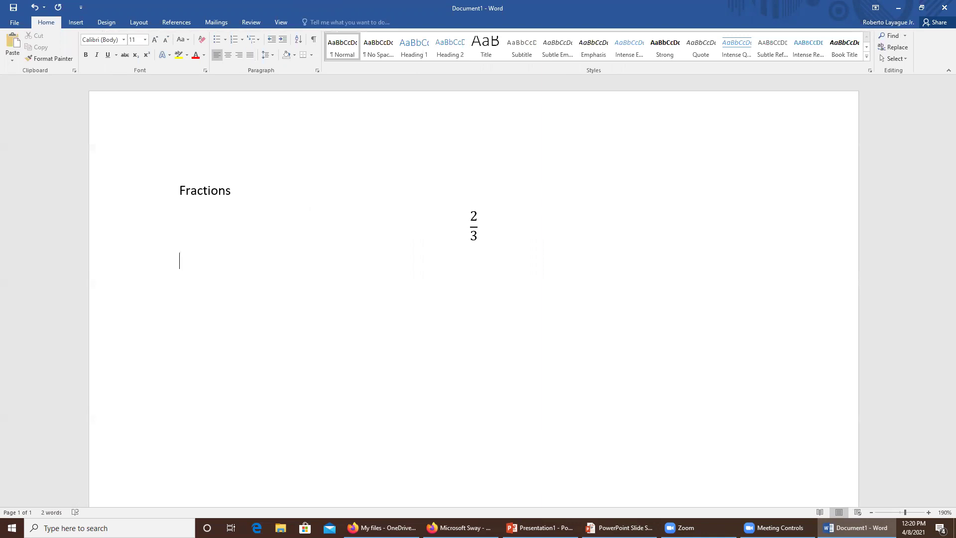
Add the line "Scripts" and, below it, an equation showing x with the superscript 5
type("Scripts")
key("alt+equal")
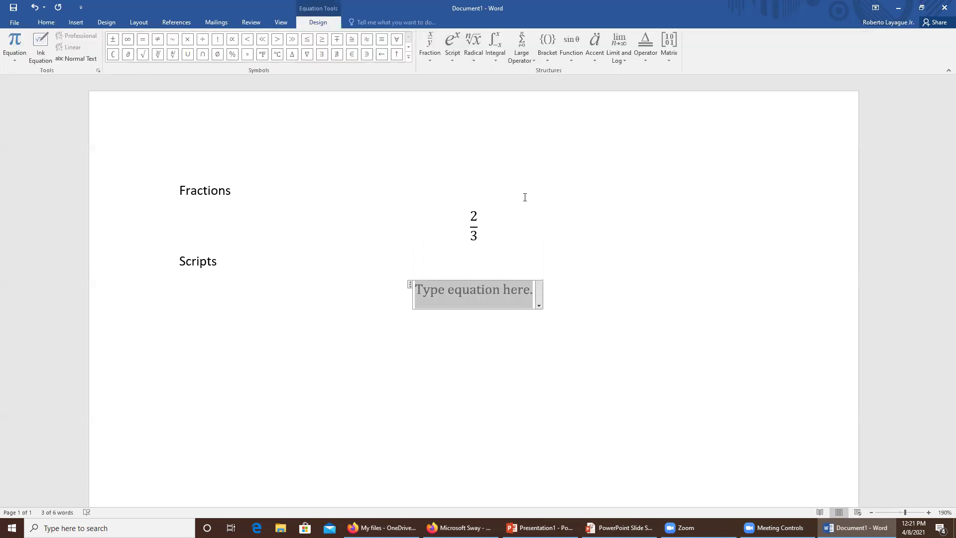
type("x^5")
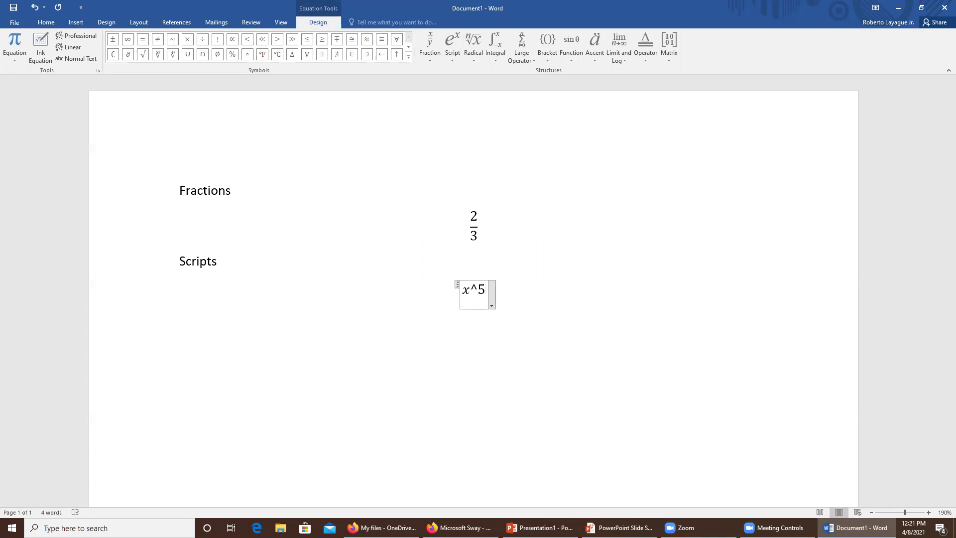
key("space")
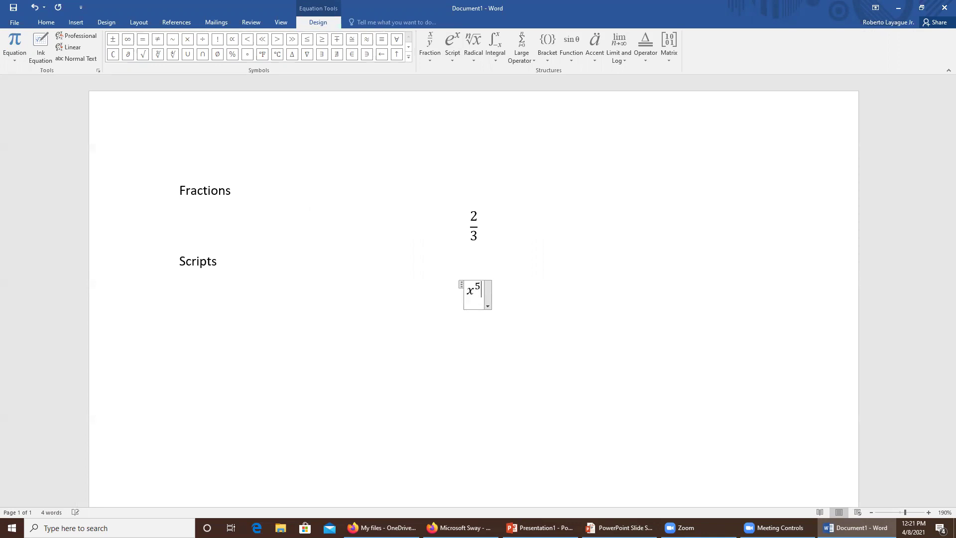
key("Return")
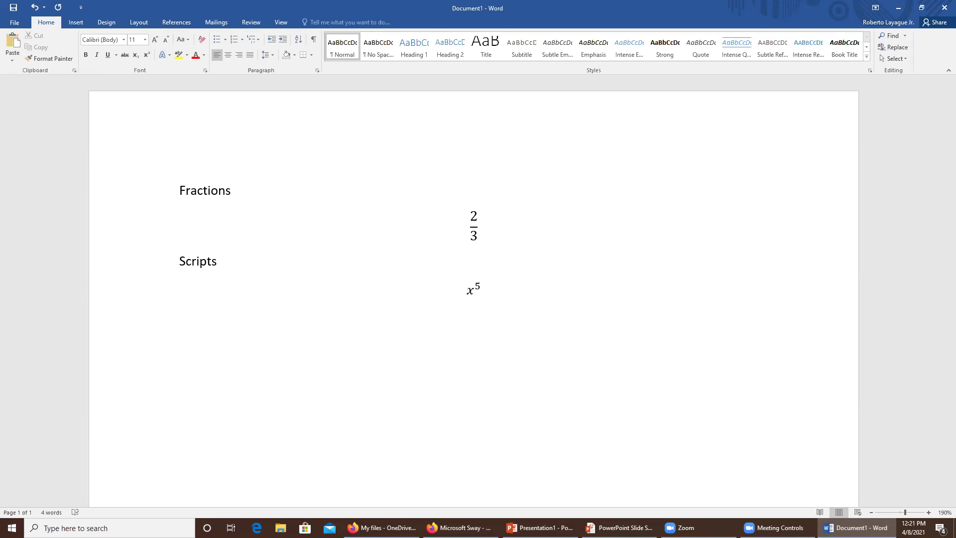
Insert an equation below x⁵ and enter m = followed by a stacked fraction with the numerator y₂ − y₁
key("alt+equal")
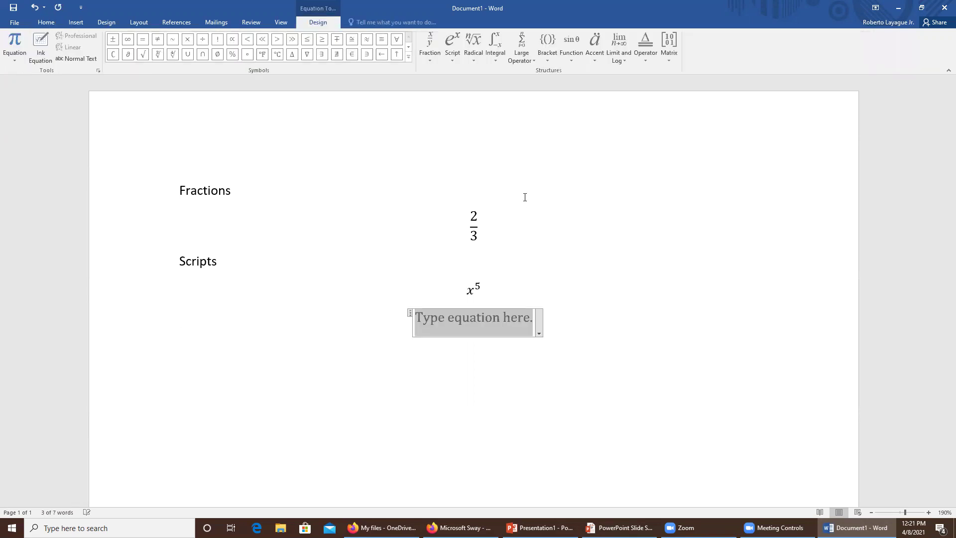
type("m=")
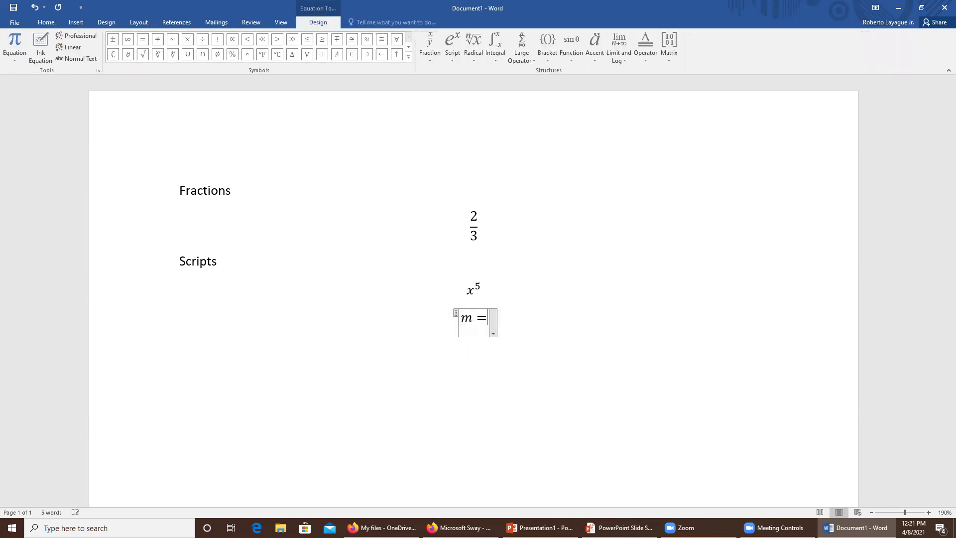
type("/")
key("Left")
key("Up")
type("y_")
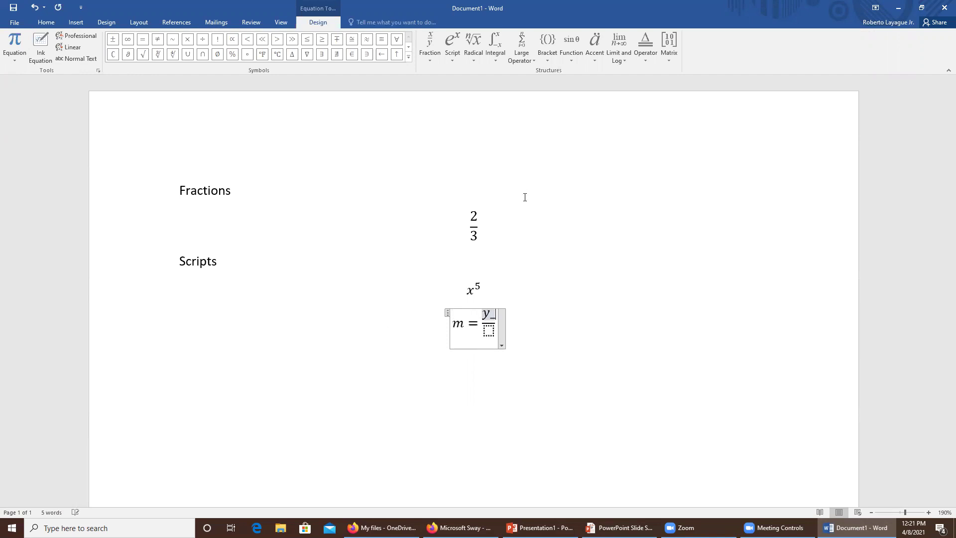
type("2 -y")
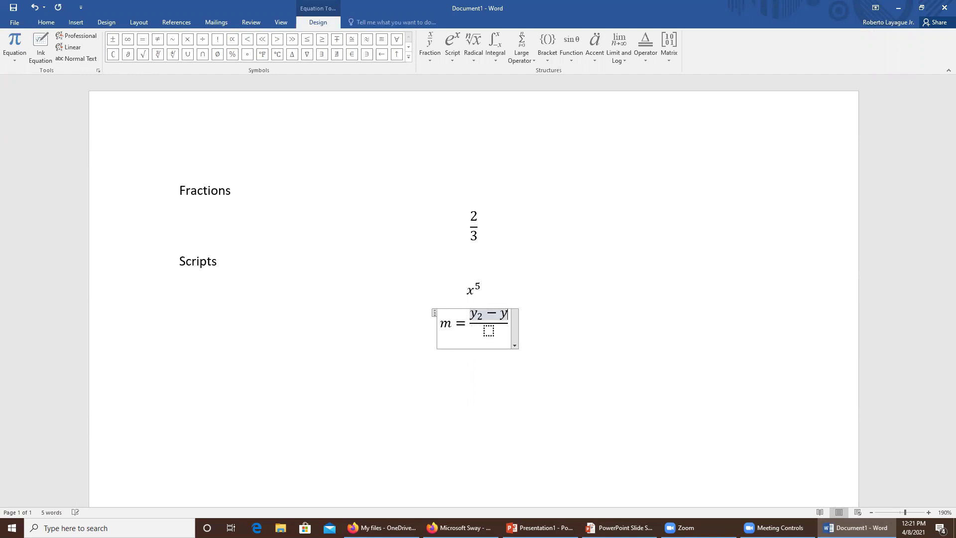
type("_1")
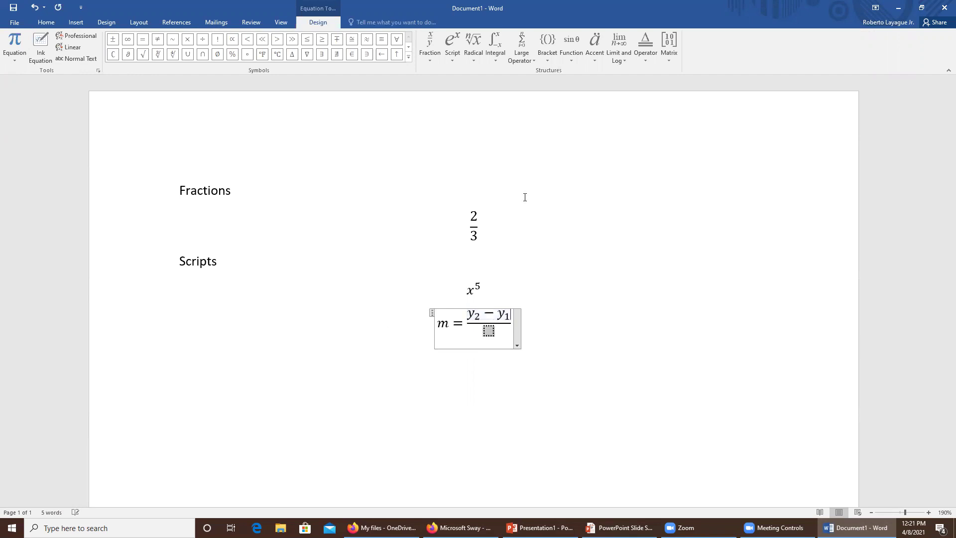
Complete the slope formula with the denominator x₂ − x₁ and start a new line below the equation
key("Down")
type("x_2 -")
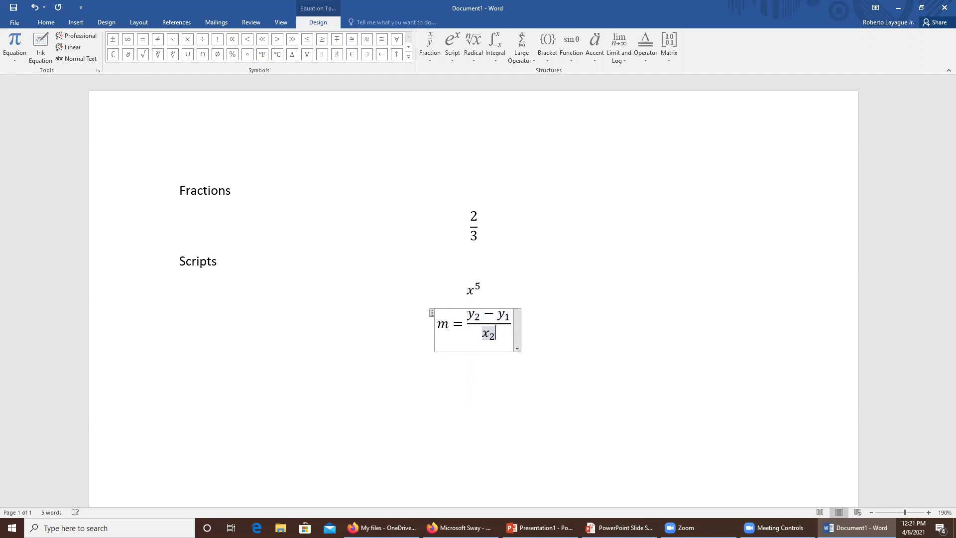
type("_1")
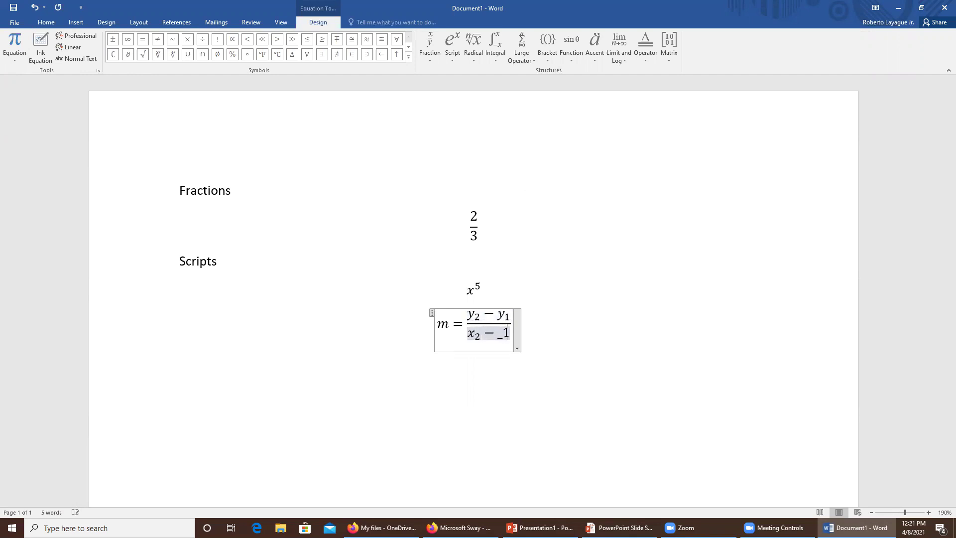
key("BackSpace")
key("BackSpace")
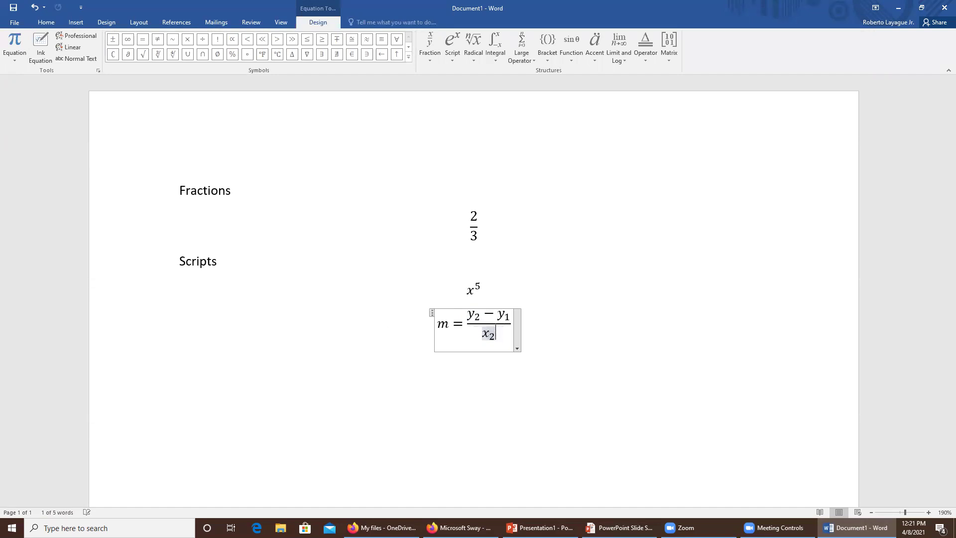
type("-x_1")
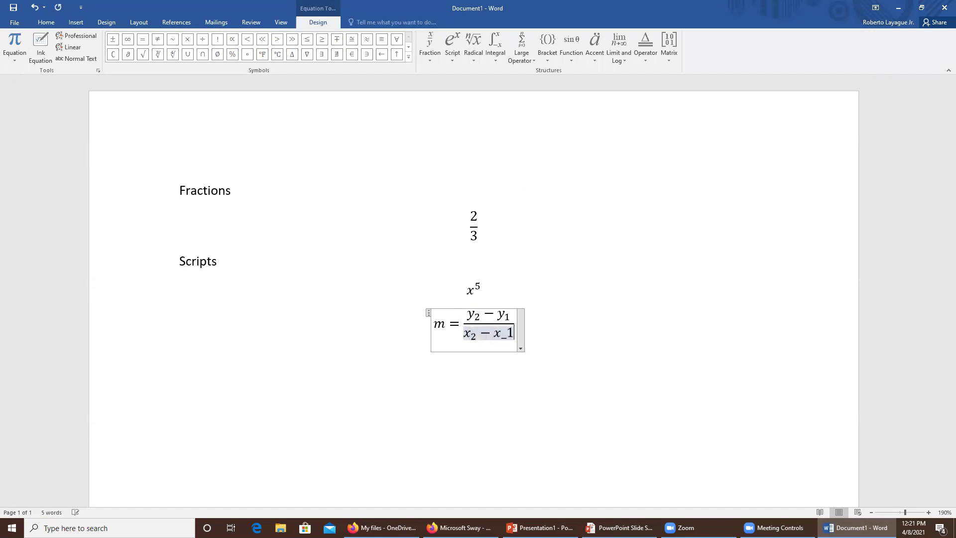
key("Right")
key("Right")
key("Return")
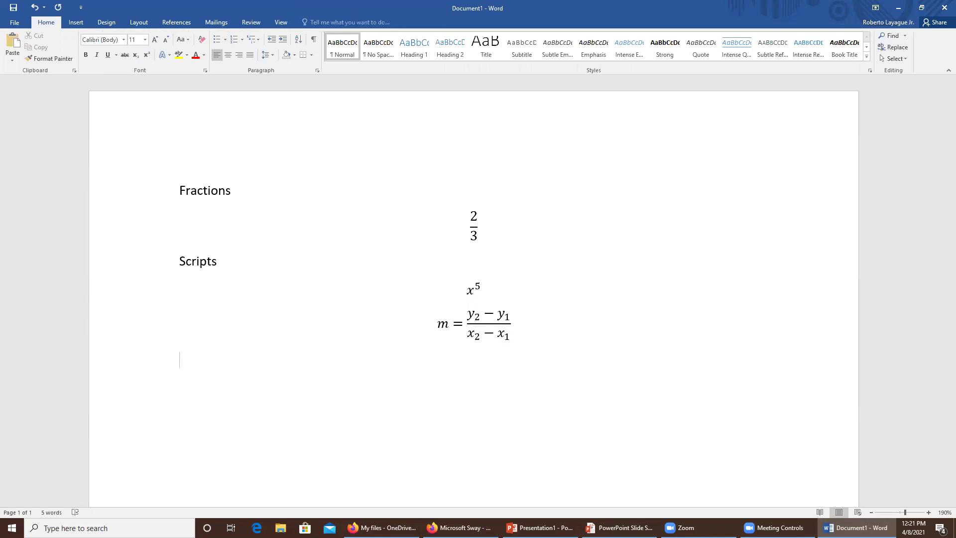
Insert an equation below the slope formula showing a raised to the stacked fraction 2/5
key("alt+equal")
type("a")
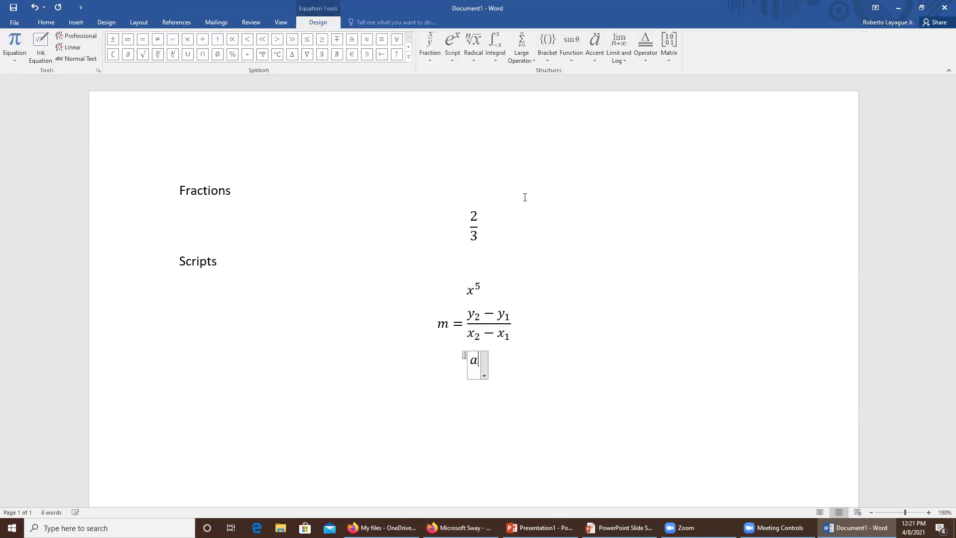
type("^(2/5")
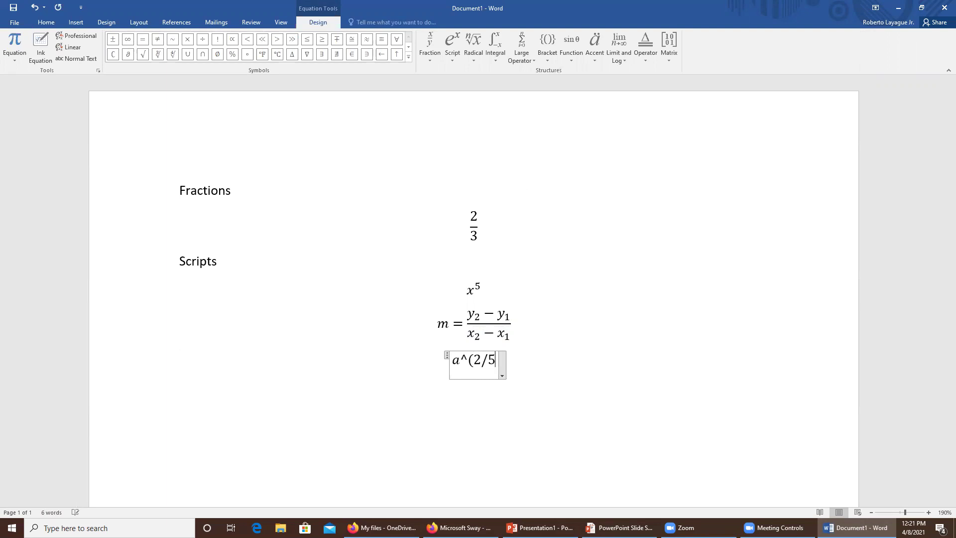
type(")")
key("space")
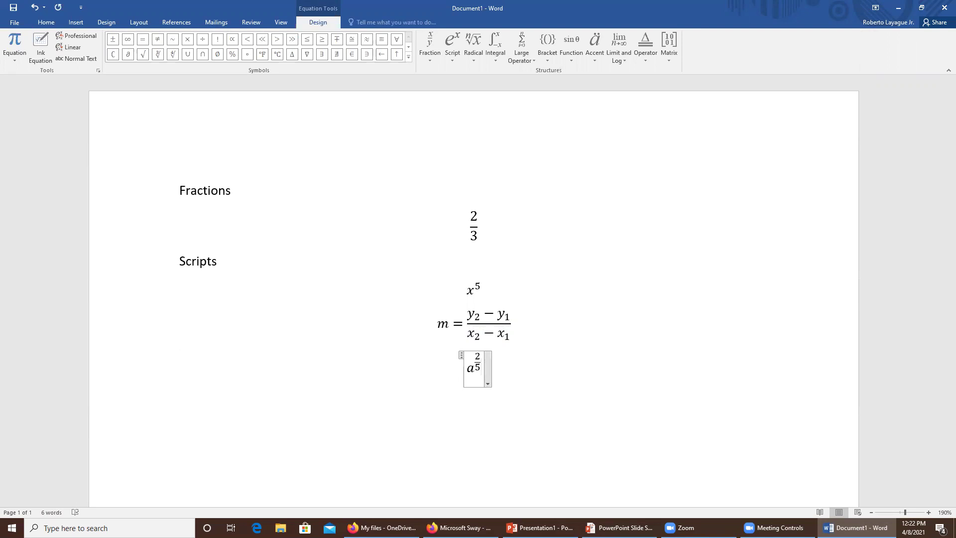
left_click(179, 395)
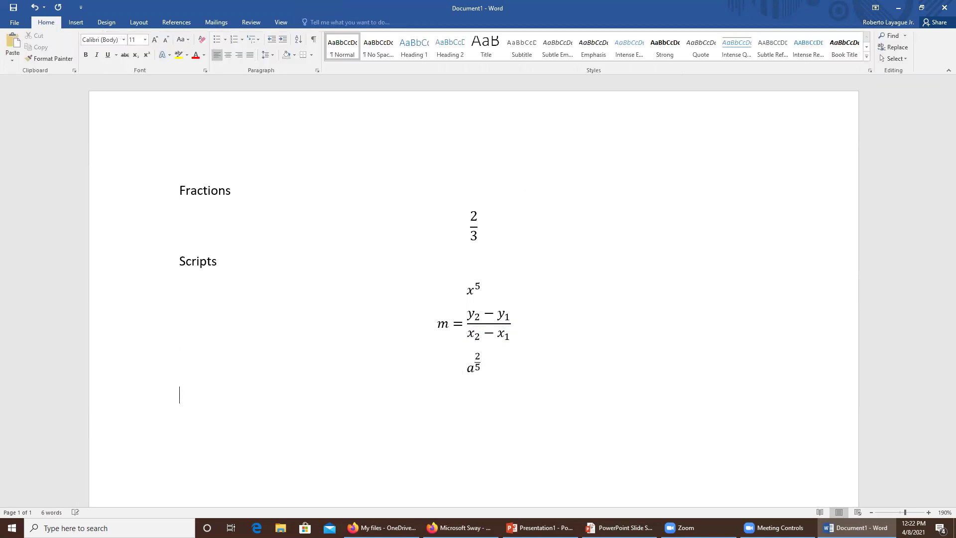
Add the line "Radicals" and, below it, an equation showing the fourth root of 16x
type("Radicals")
key("Return")
key("alt+equal")
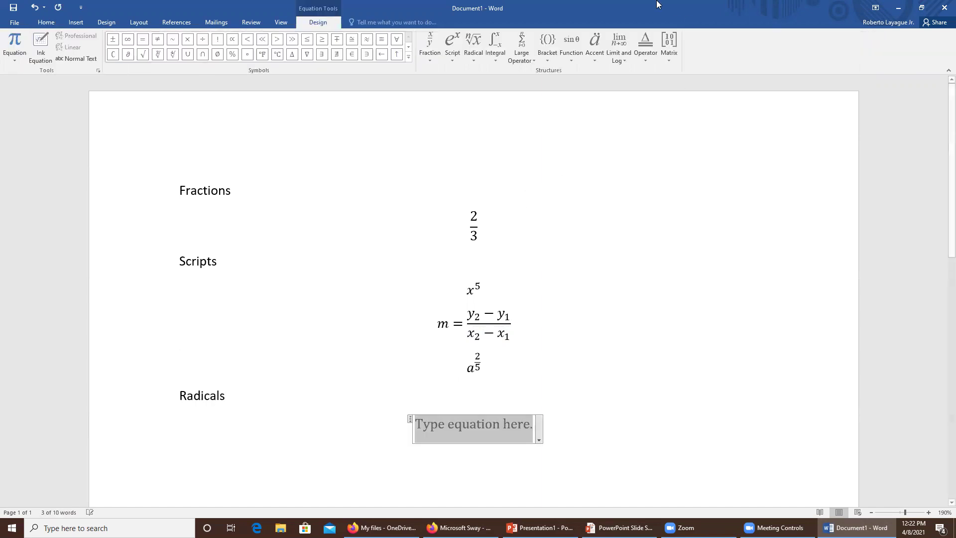
scroll(513, 88, "up", 2)
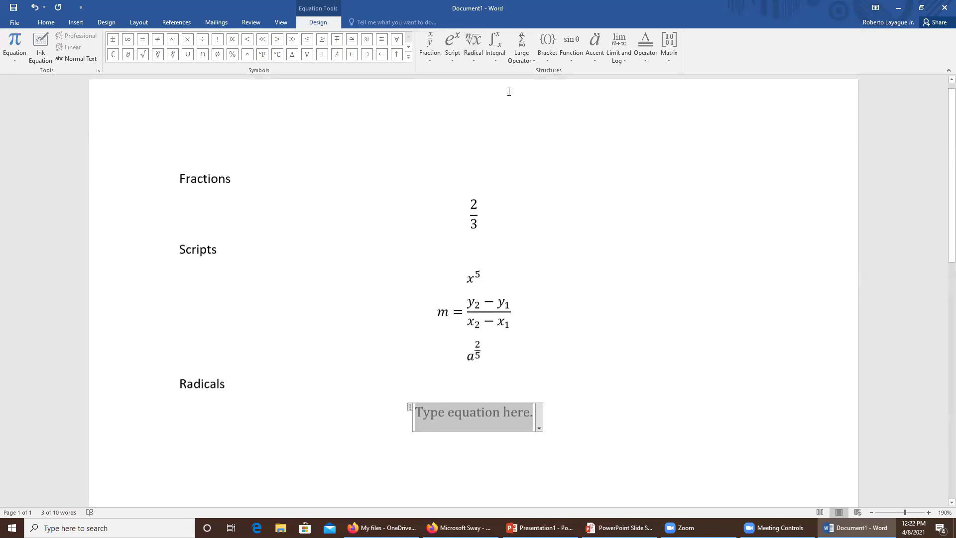
left_click(473, 59)
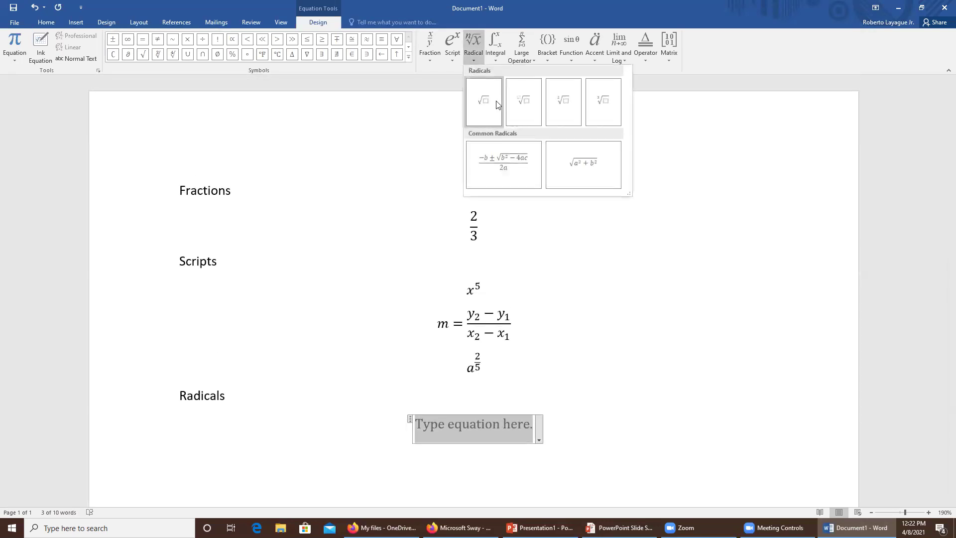
left_click(524, 107)
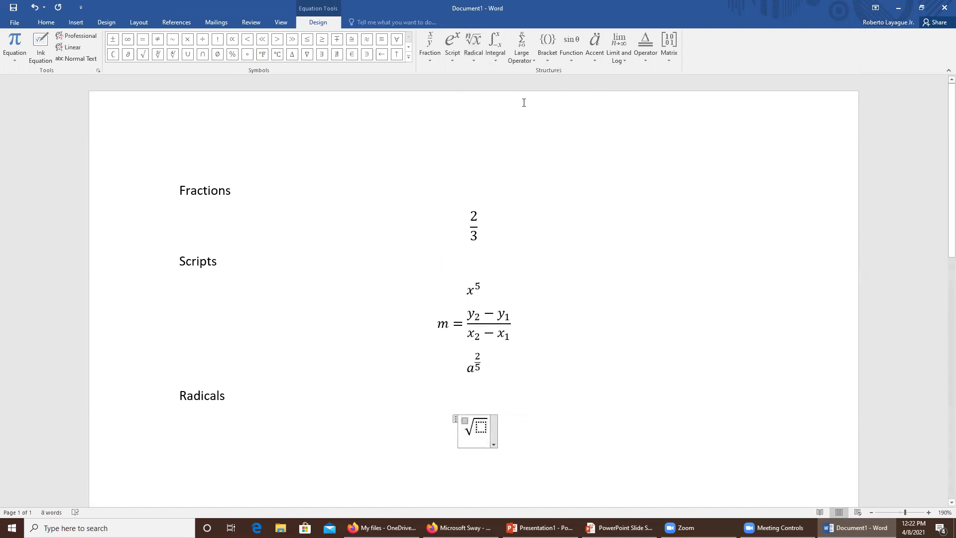
type("4")
type("16x")
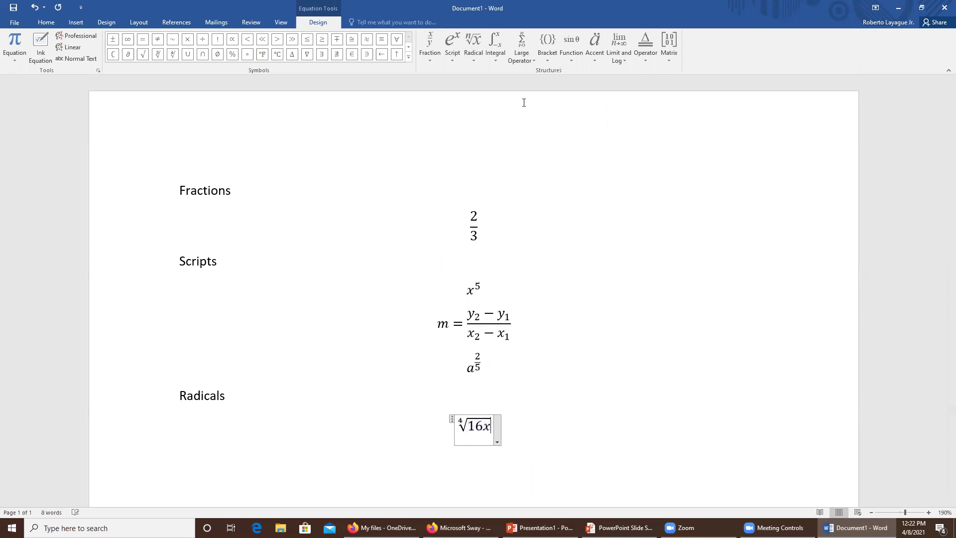
key("Right")
key("Return")
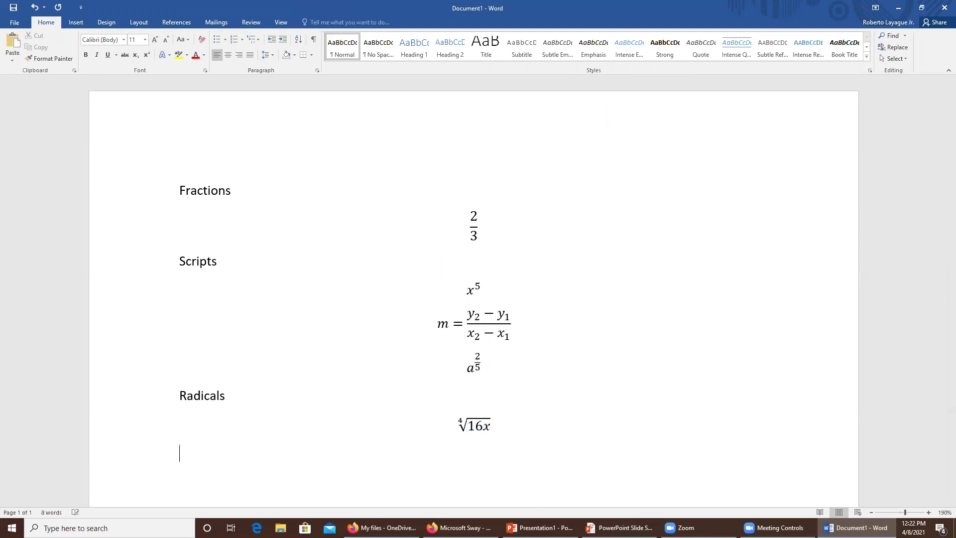
Add the line "Integrals" and, below it, an equation containing an empty single integral with limits
type("Integrals")
key("Return")
scroll(558, 202, "down", 4)
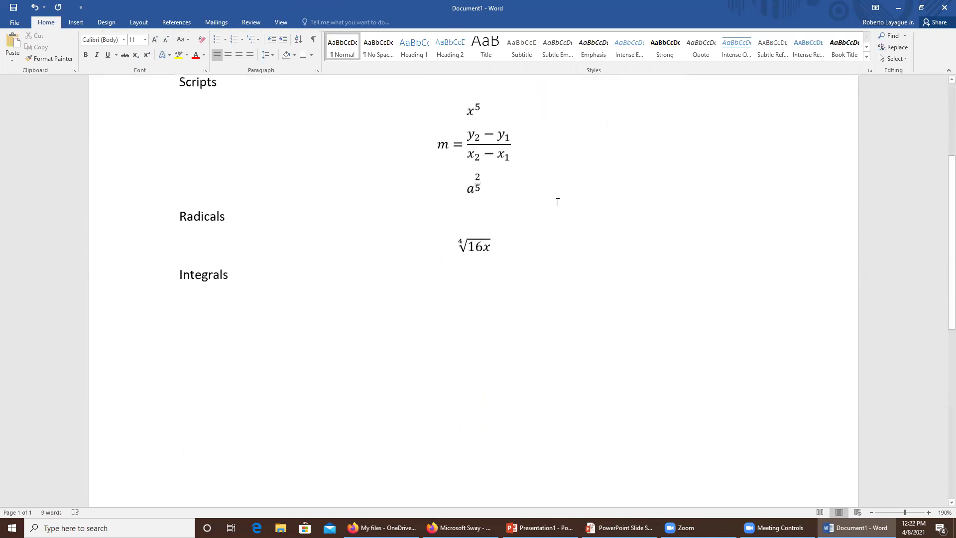
key("alt+equal")
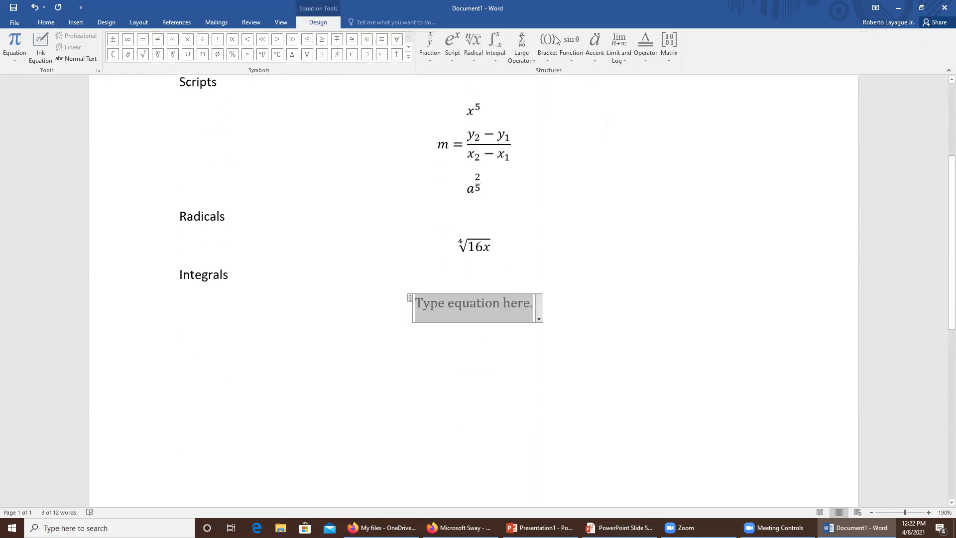
left_click(495, 47)
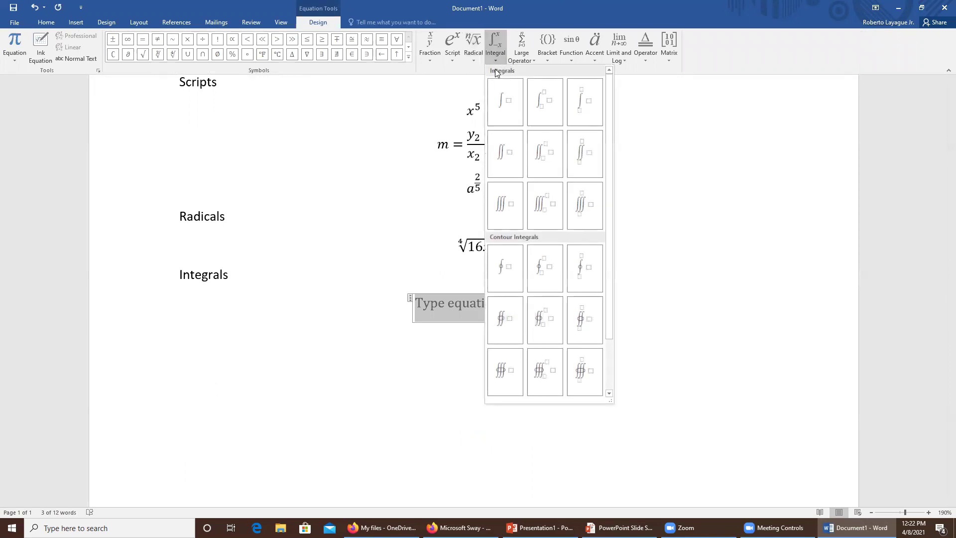
left_click(538, 115)
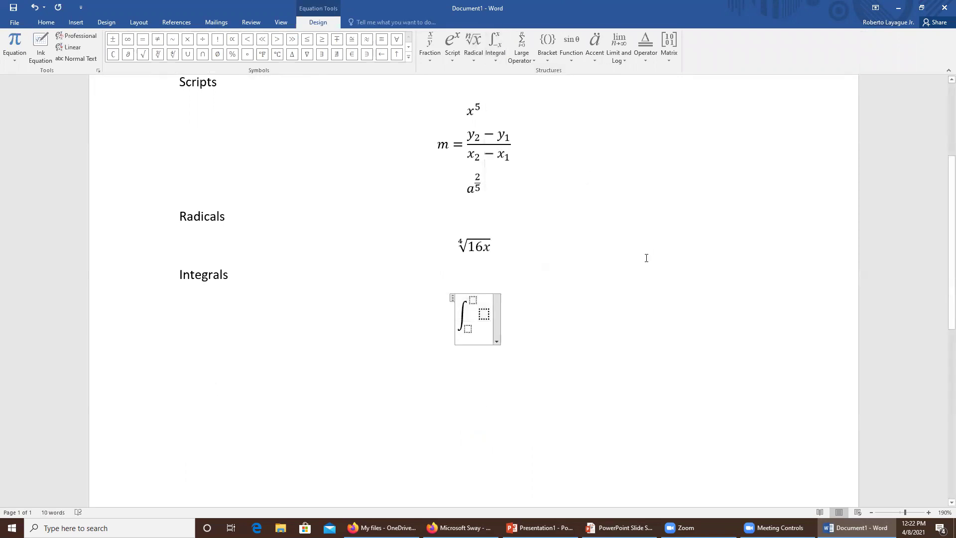
Enter x² − 5x + 4 dx as the integrand
type("x")
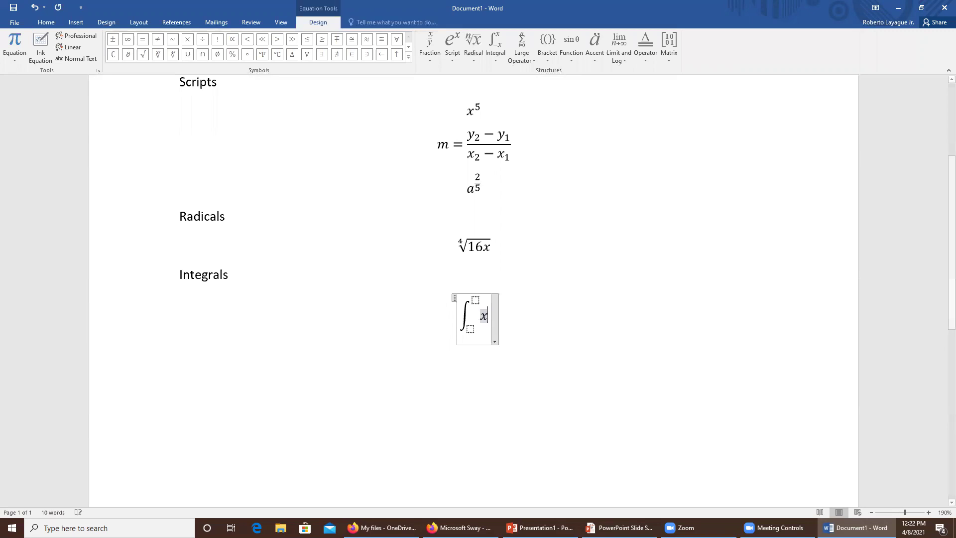
type("^2 -")
type("5x ")
type("+4")
type("dx")
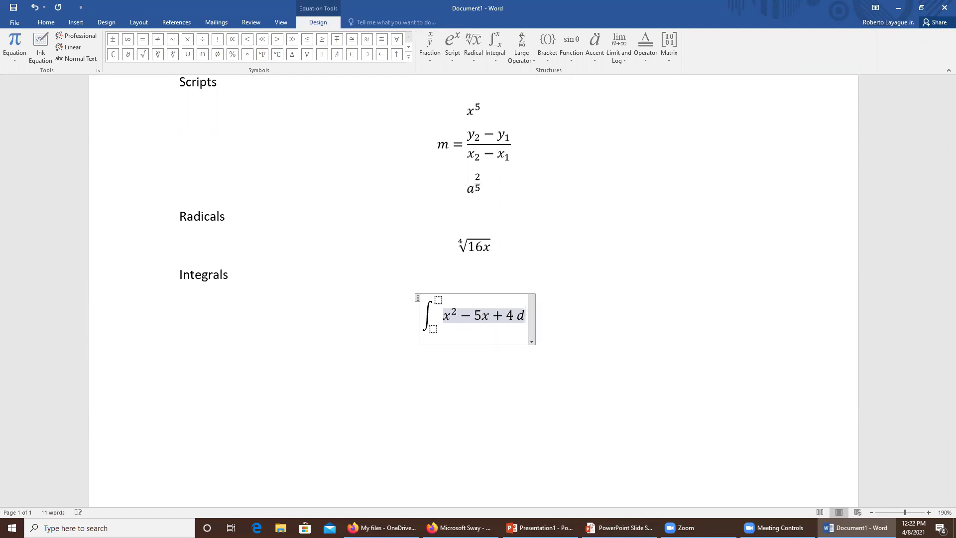
Enclose the polynomial x² − 5x + 4 in parentheses, leaving dx outside
key("Left")
type(")")
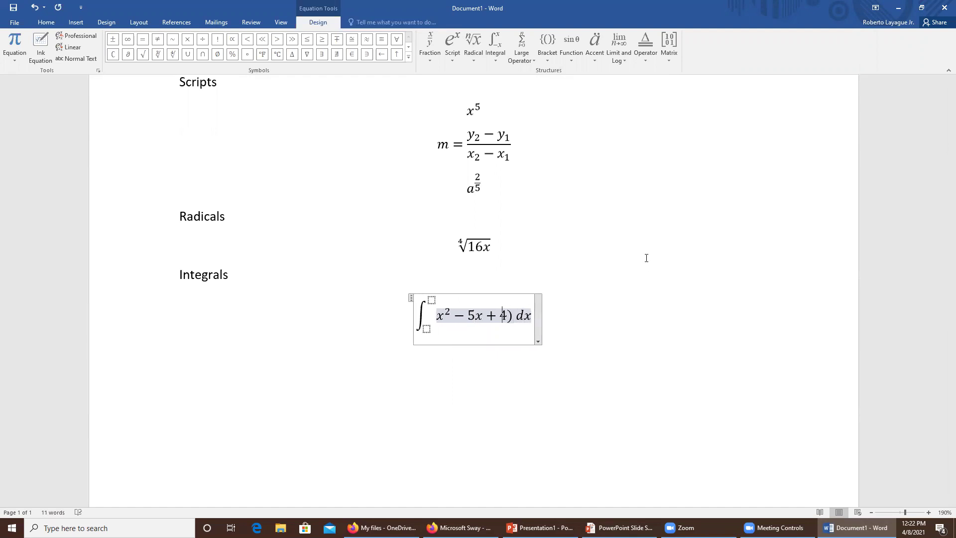
key("Left")
key("Left")
key("Left")
key("Left")
key("Left")
key("Left")
key("Left")
key("Left")
key("Left")
key("Left")
key("Left")
key("Left")
key("Right")
key("Right")
key("Right")
type("(")
Set the integral's lower limit to 2 and its upper limit to 5, and leave the equation
key("Left")
key("Left")
type("2")
key("Right")
type("5")
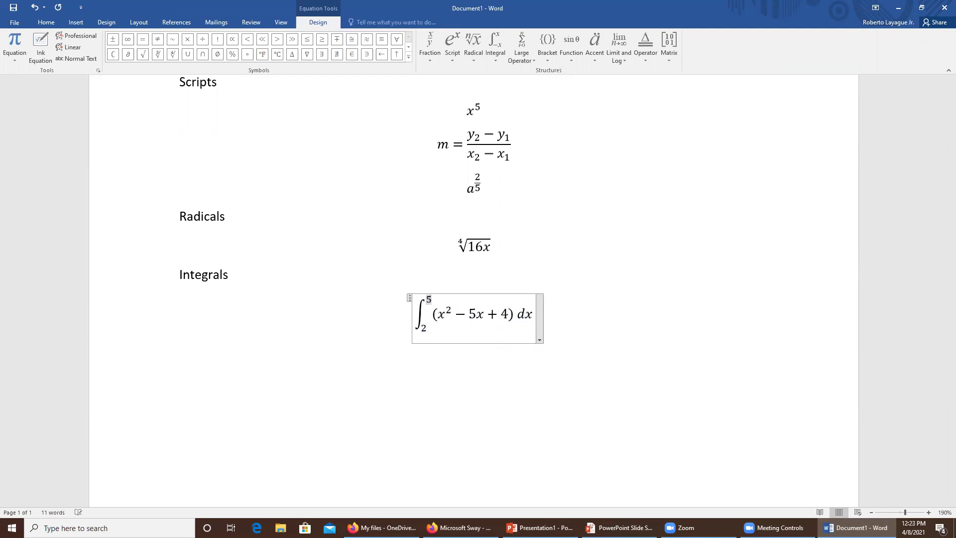
key("Right")
key("Right")
key("Right")
key("End")
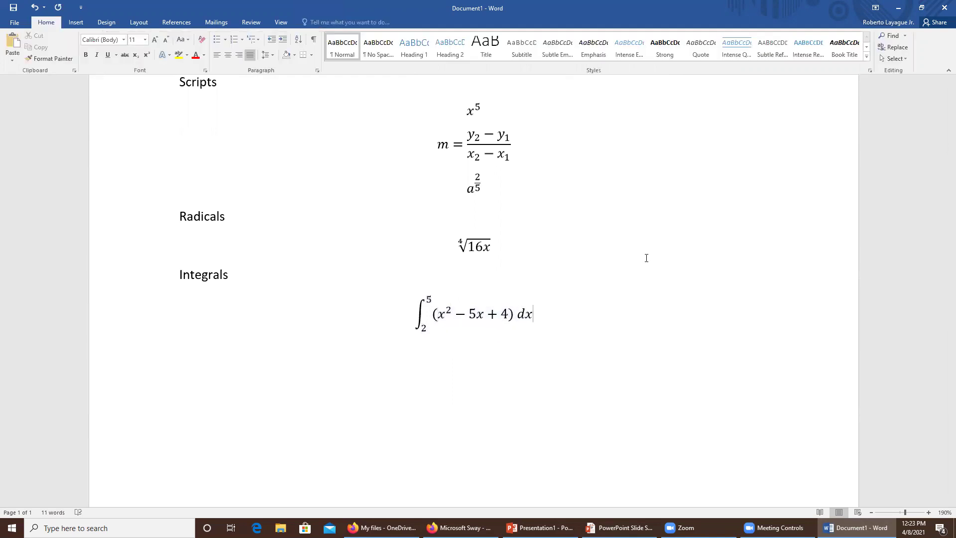
Add the left-aligned line "Limits" and, below it, an equation with the limit function applied to the stacked fraction 1/x
key("Return")
key("ctrl+l")
type("Limits")
key("Return")
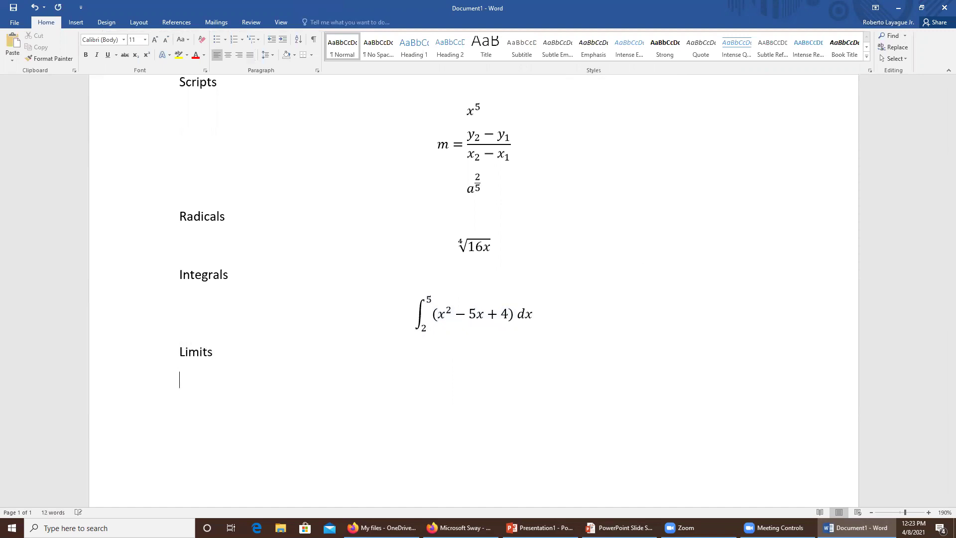
key("alt+equal")
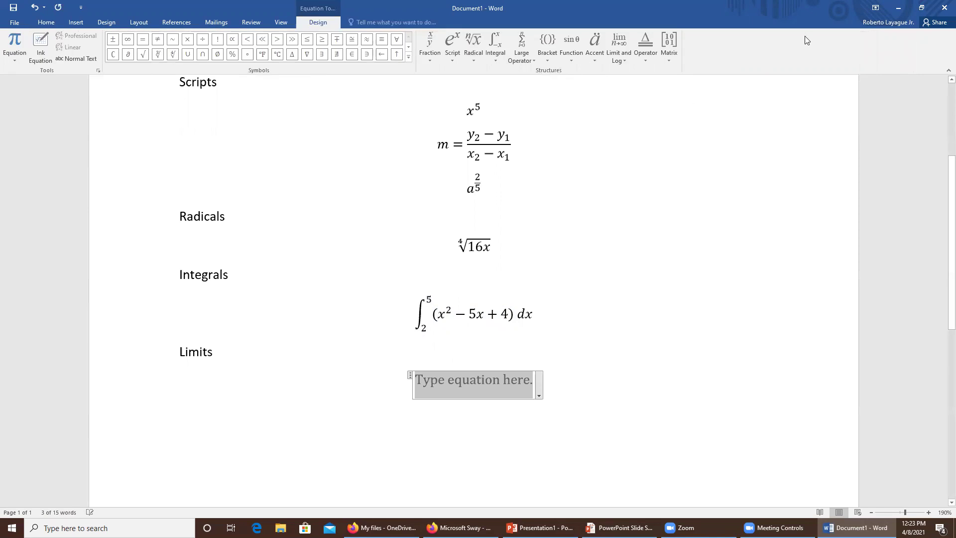
left_click(621, 60)
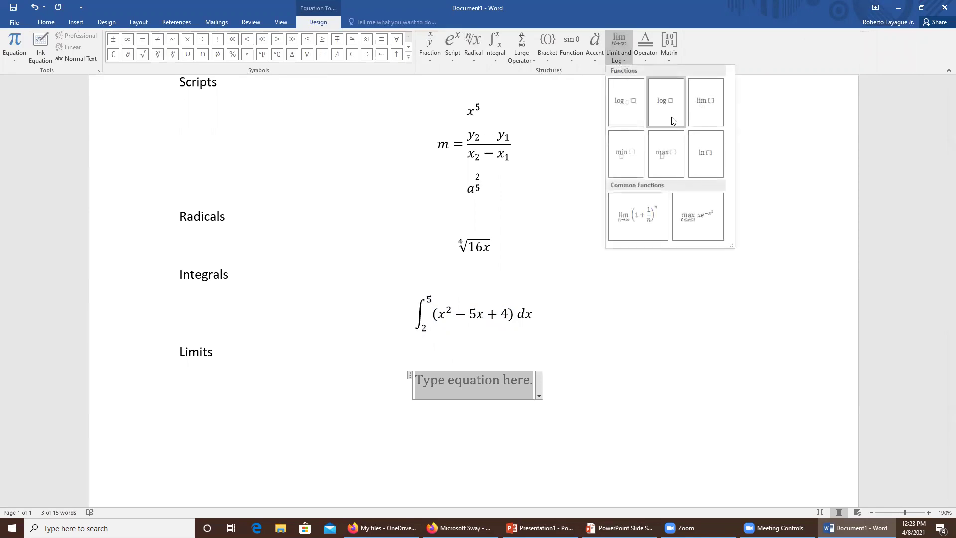
left_click(705, 108)
type("1/x")
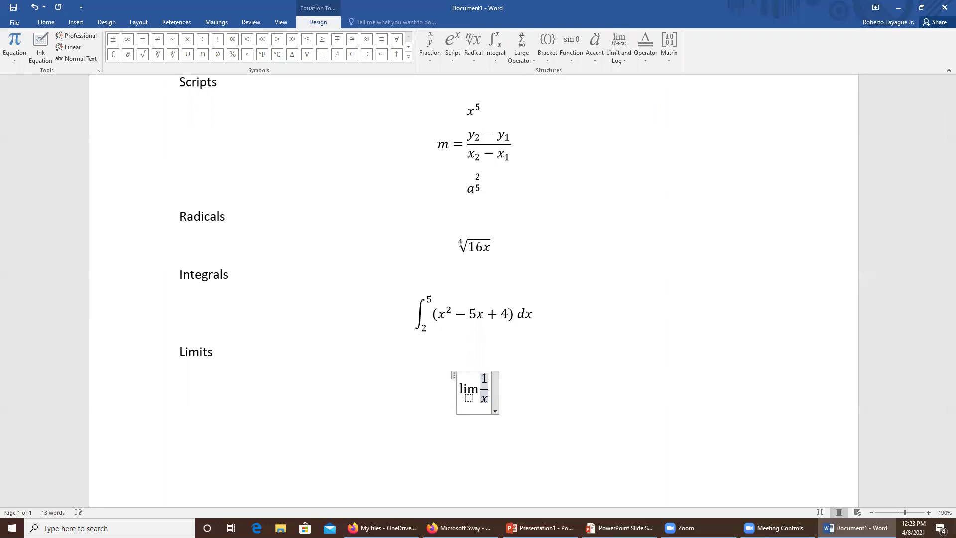
Enter x → 0 beneath lim, using the right arrow symbol, and leave the equation
key("Left")
key("Left")
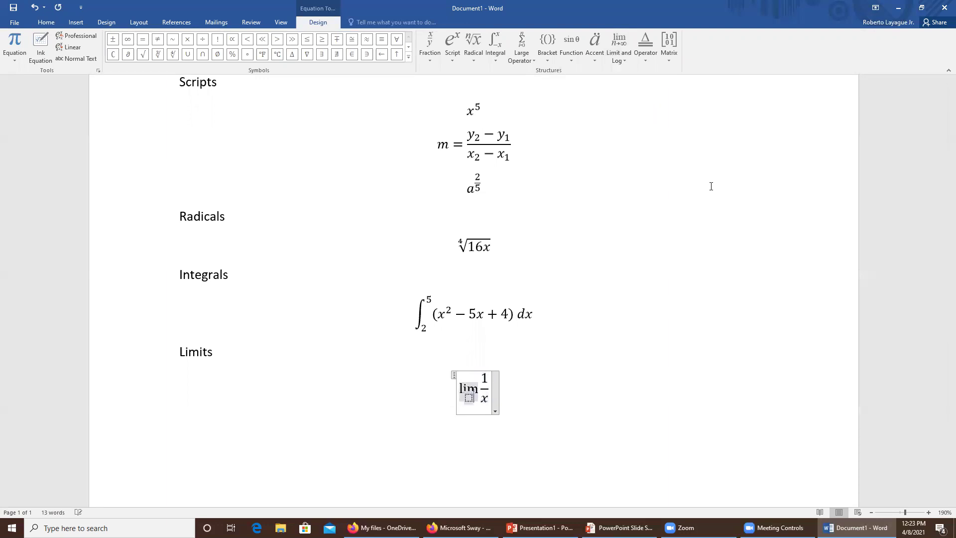
type("x")
left_click(409, 56)
left_click(113, 92)
type("0")
left_click(560, 385)
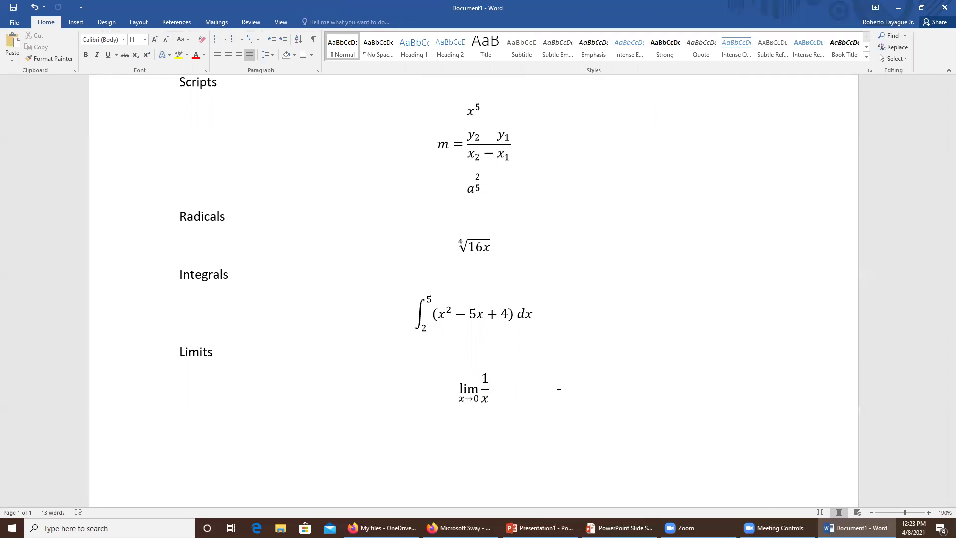
Insert a blank equation on a new line below the limit
key("Return")
key("alt+equal")
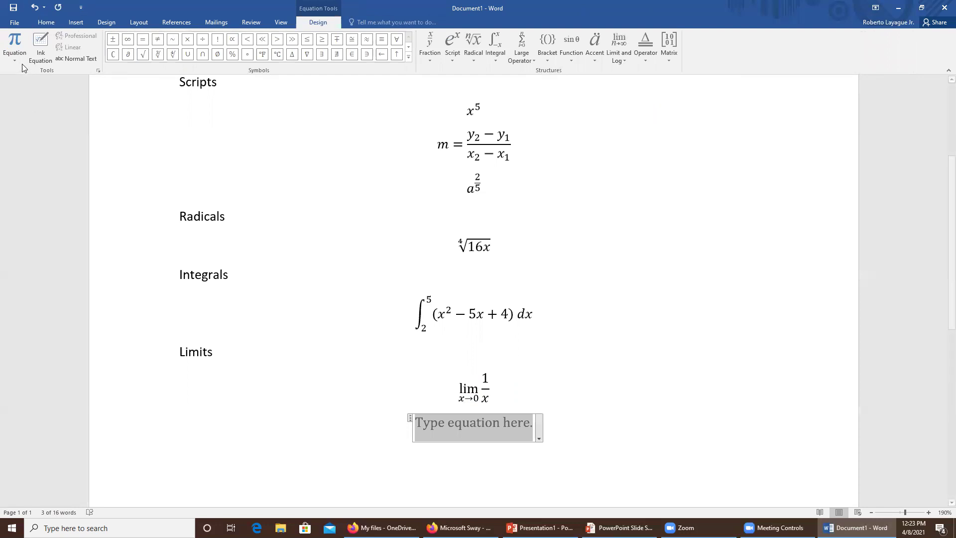